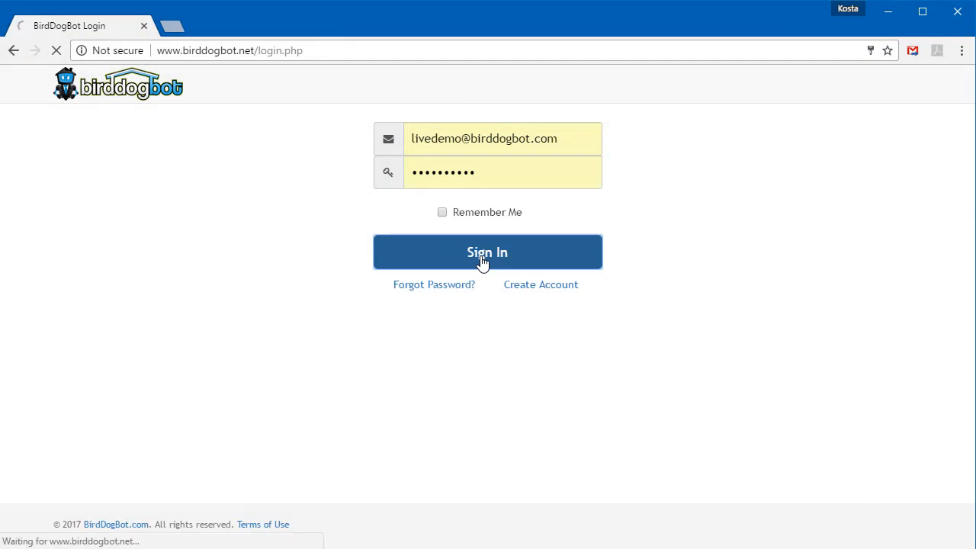
Step: Open the Jacksonville, FL (3/2, $25-150k) search project for editing and highlight its search name
left_click(239, 91)
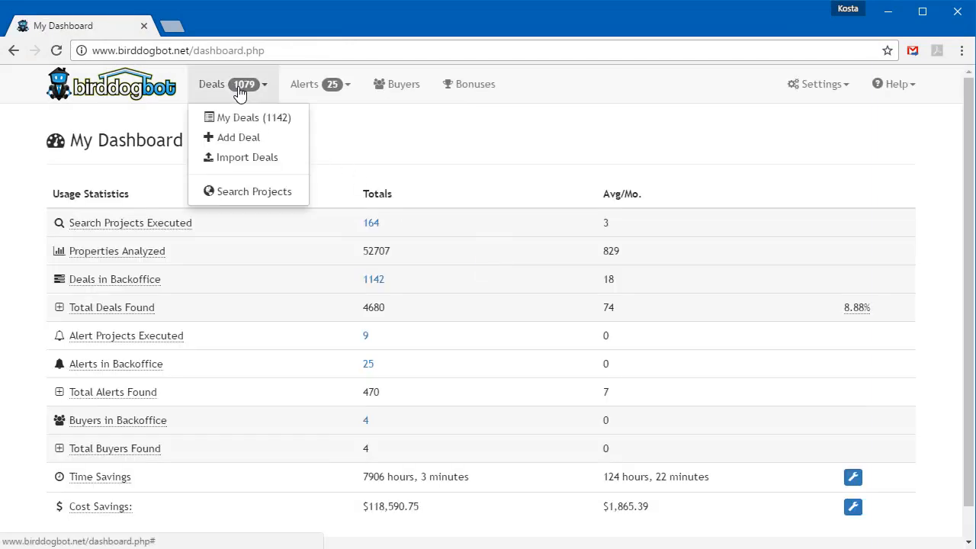
left_click(251, 192)
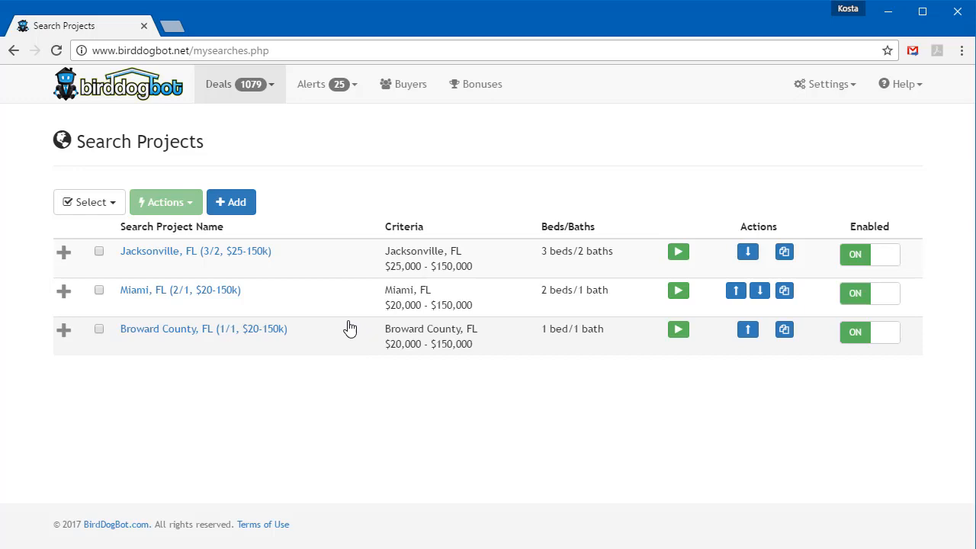
left_click(229, 252)
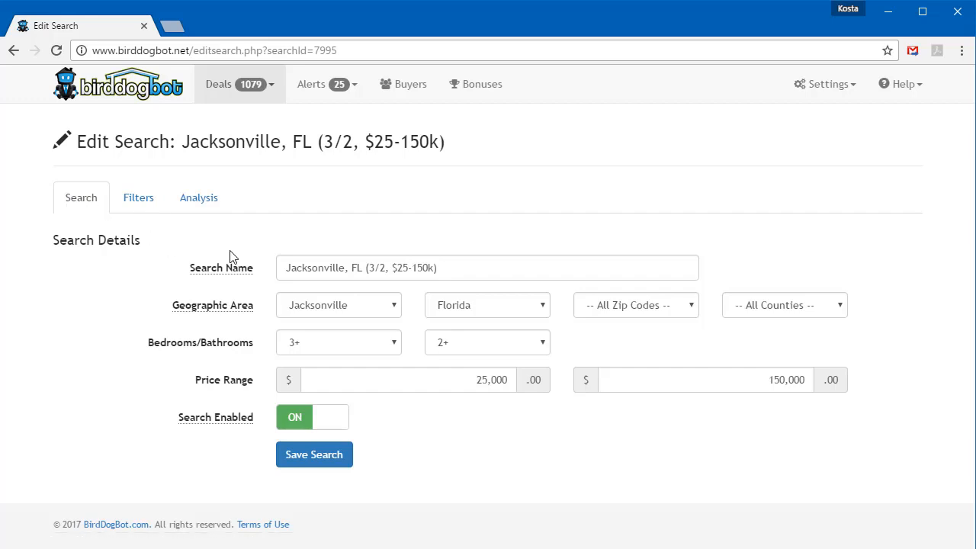
left_click_drag(446, 270, 264, 279)
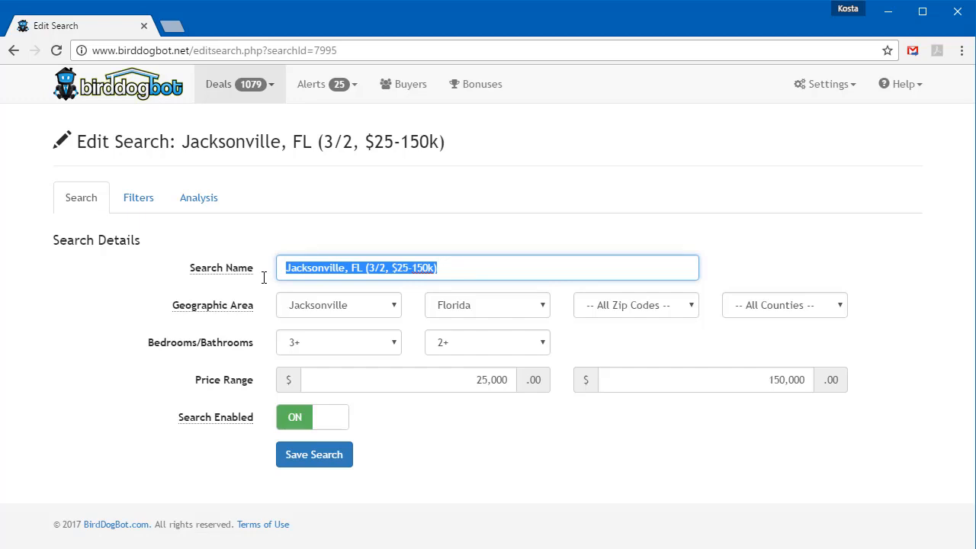
left_click(264, 279)
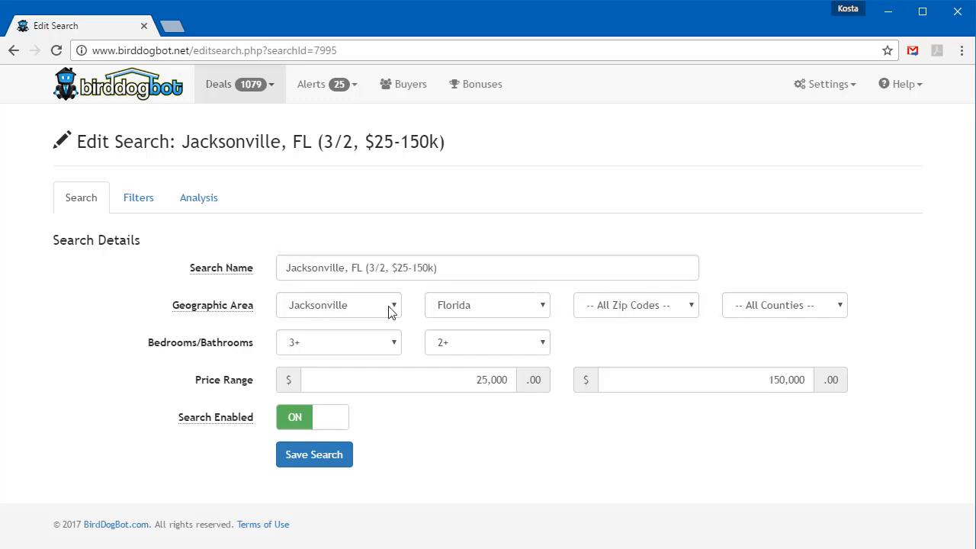
Step: Try limiting the geographic area to Saint Johns county, check its zip code choices, and restore All Counties
left_click(830, 311)
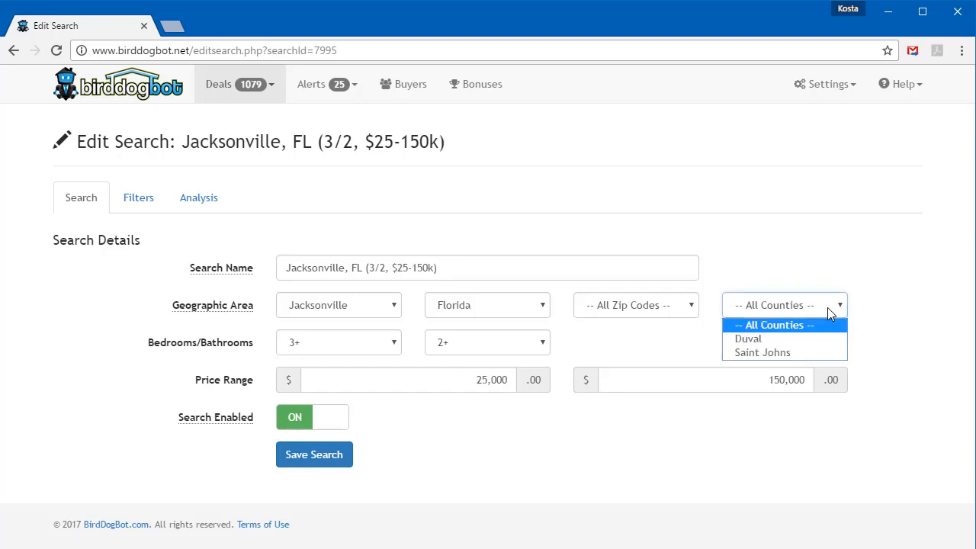
left_click(807, 354)
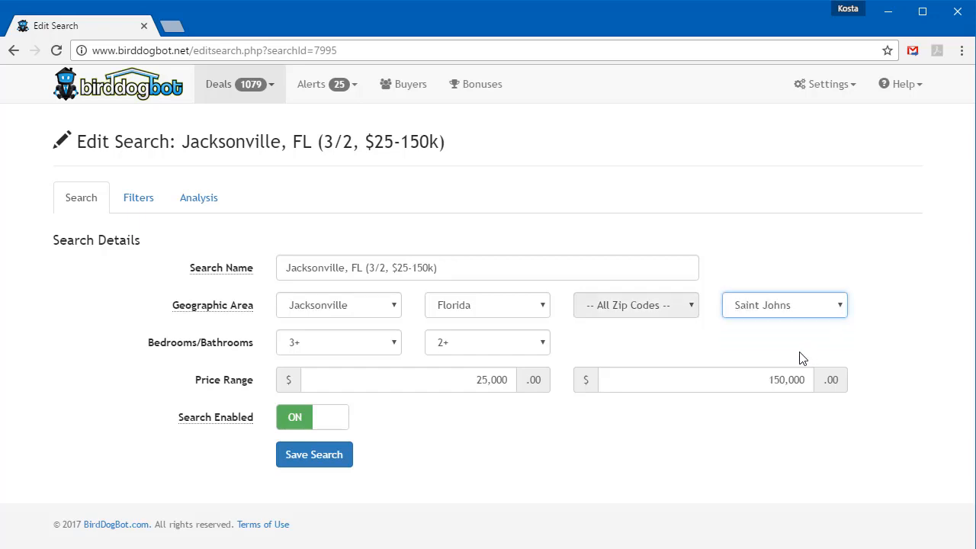
left_click(679, 307)
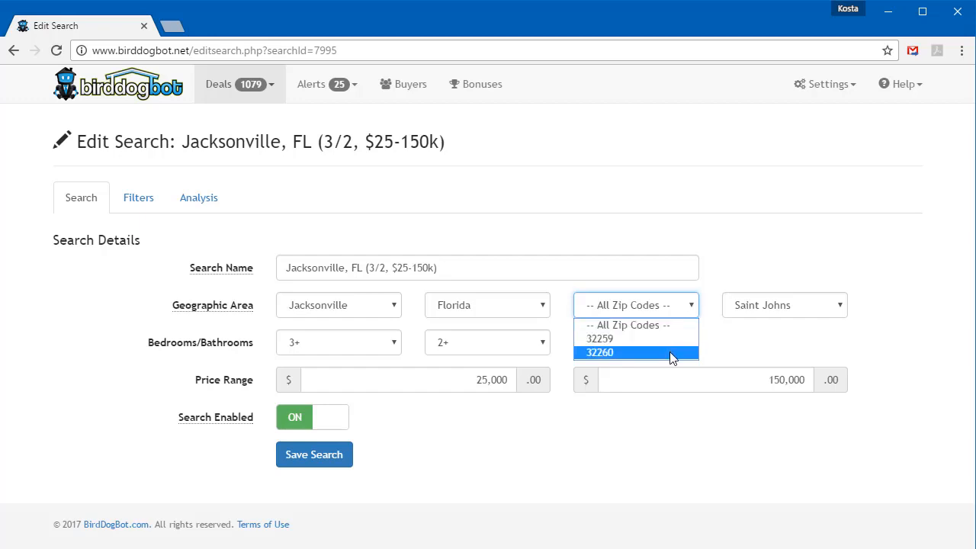
left_click(758, 311)
left_click(758, 311)
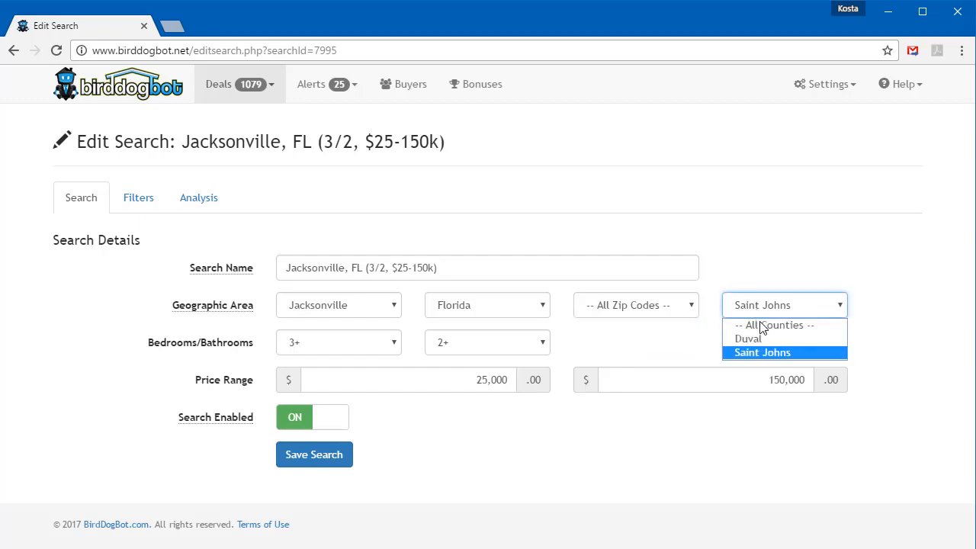
left_click(762, 326)
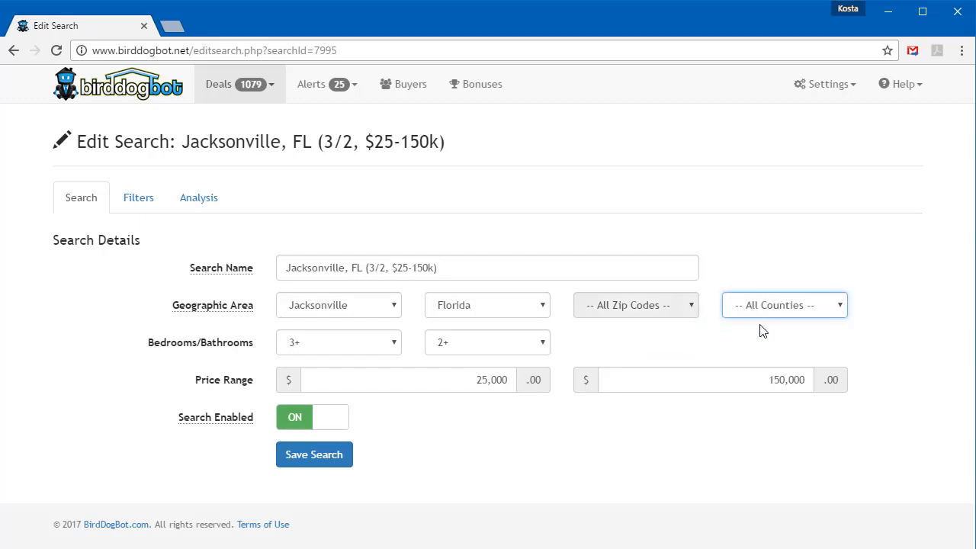
Step: Check the zip code choices for all counties, and switch the search off and back on
left_click(691, 310)
left_click_drag(690, 342, 721, 344)
left_click(724, 339)
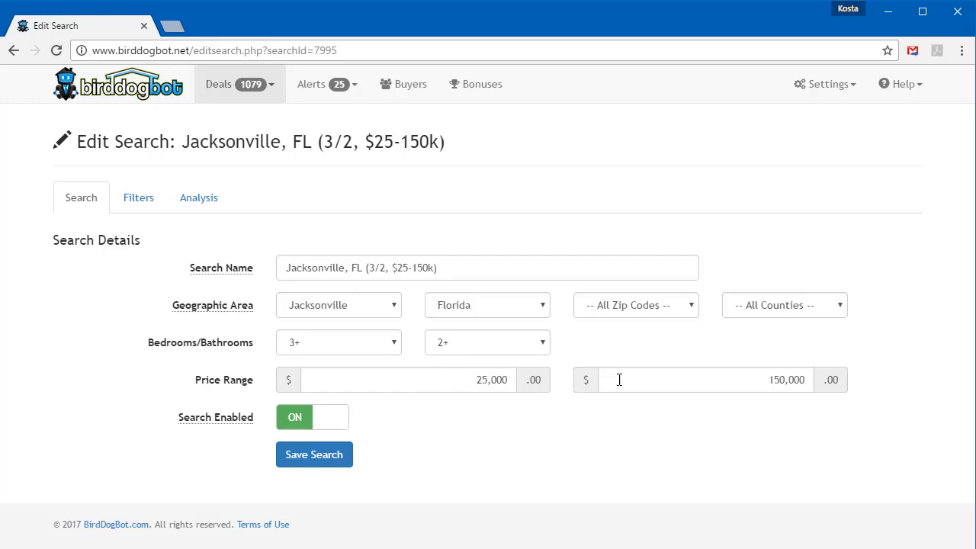
left_click(319, 419)
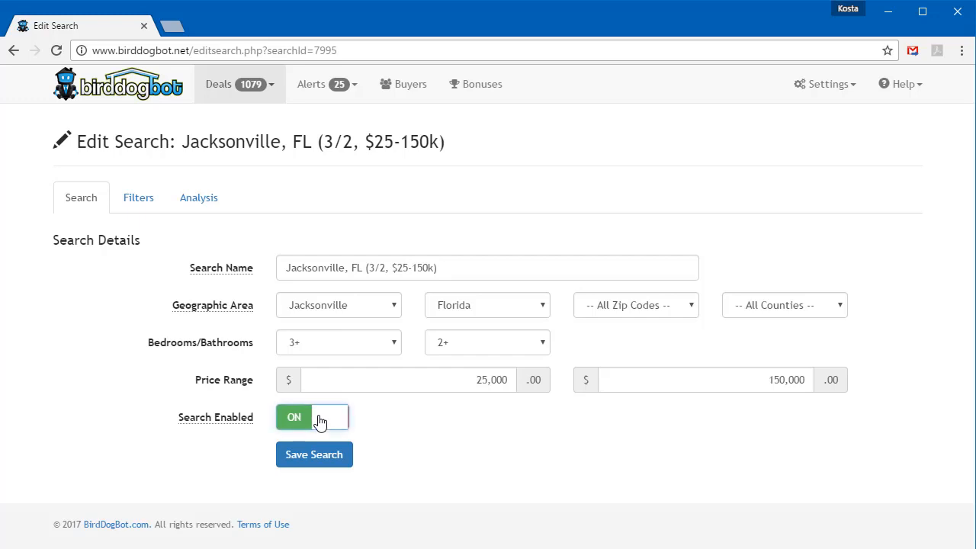
left_click(320, 420)
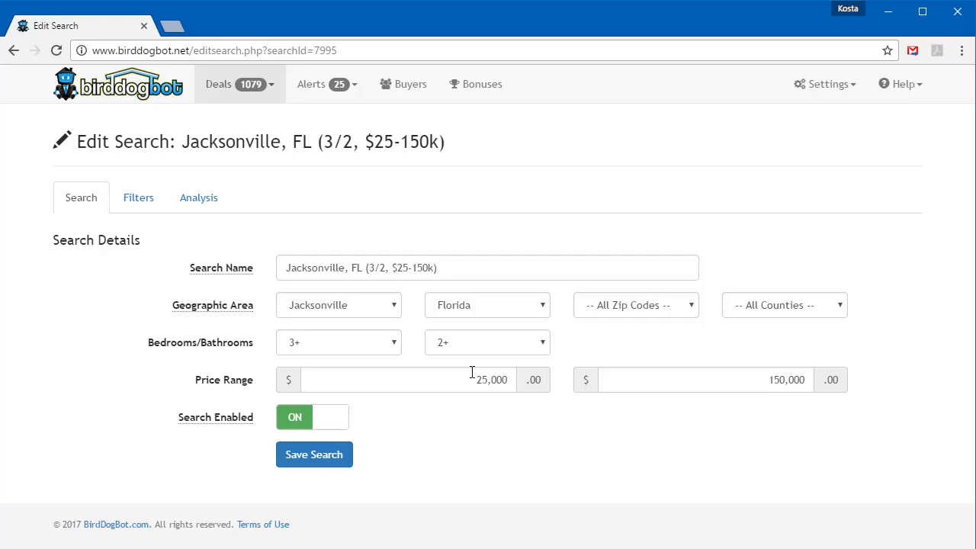
Step: Review which listing statuses and property types the Jacksonville search's filters include
left_click(131, 211)
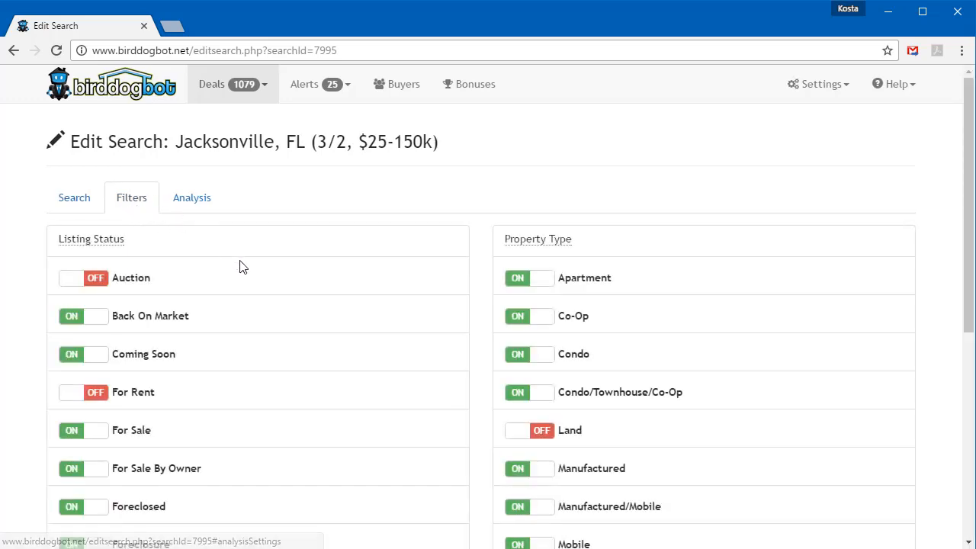
scroll(258, 273, "down", 3)
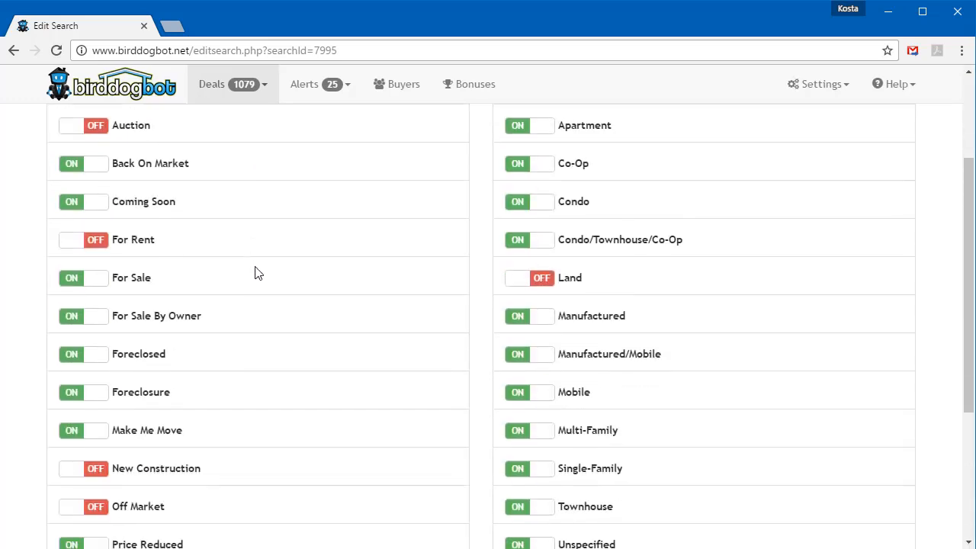
scroll(258, 274, "down", 1)
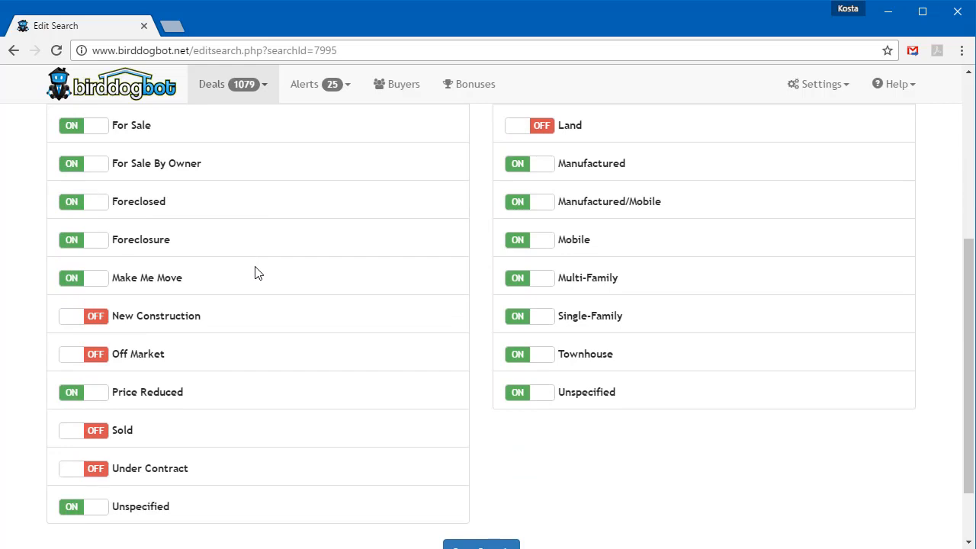
scroll(258, 273, "down", 1)
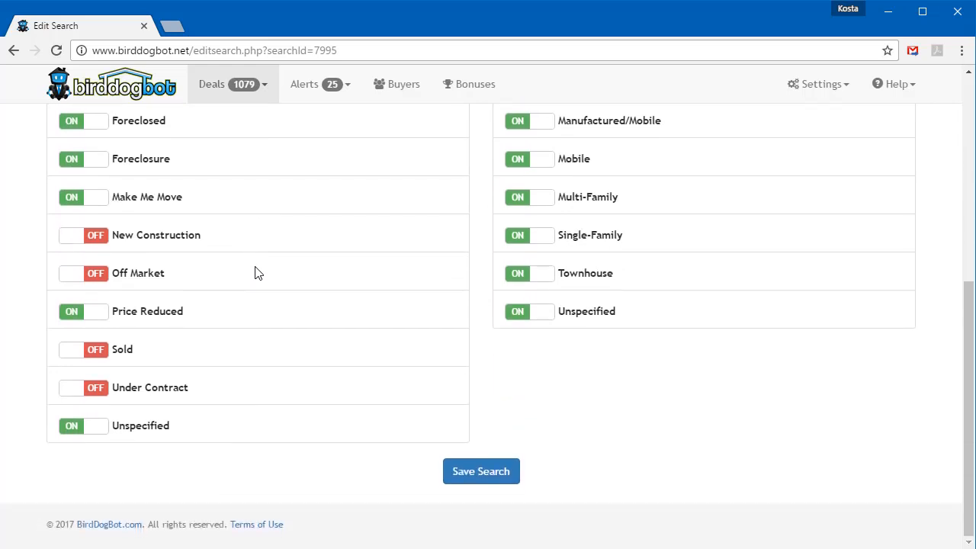
scroll(257, 273, "up", 3)
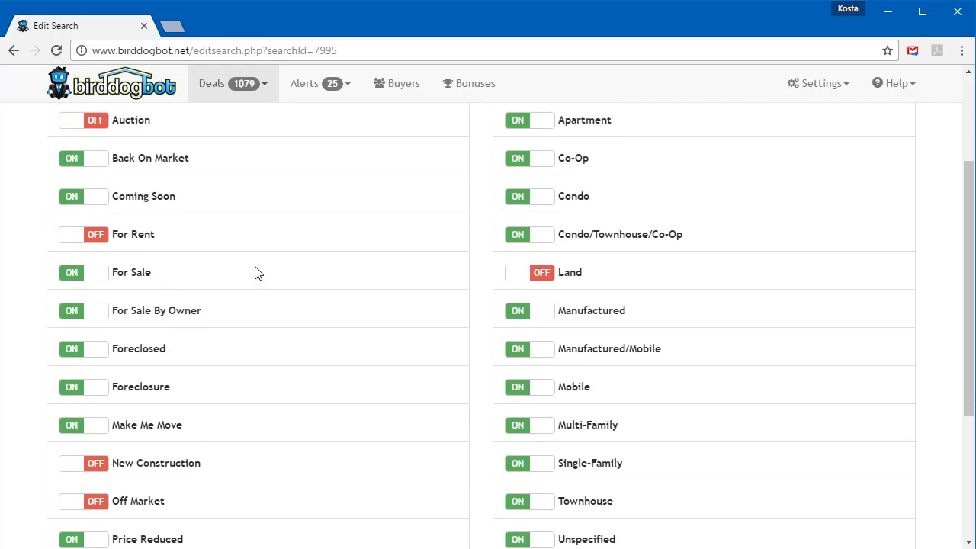
scroll(258, 273, "up", 2)
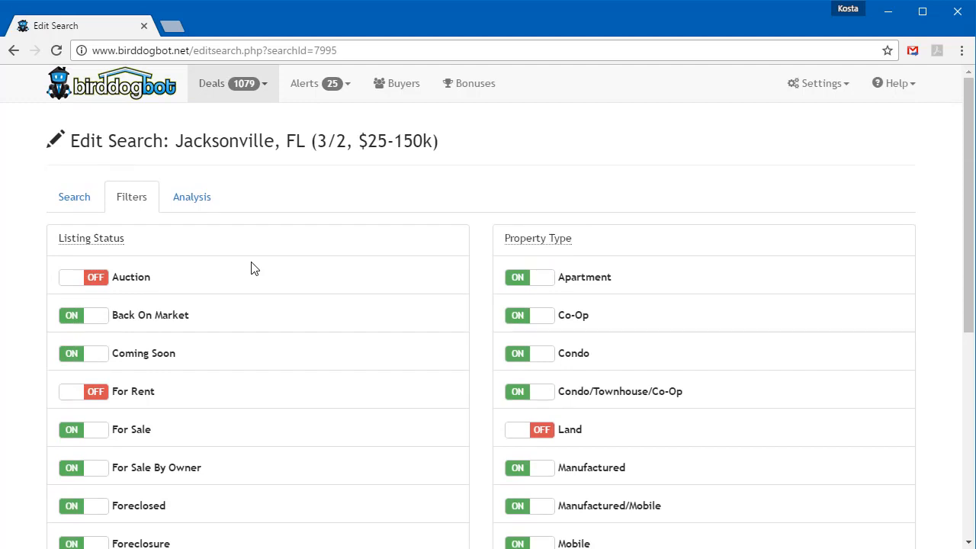
Step: Open the search's analysis settings, choose Basic Analysis as the analysis type, and highlight the desired profit
left_click(200, 206)
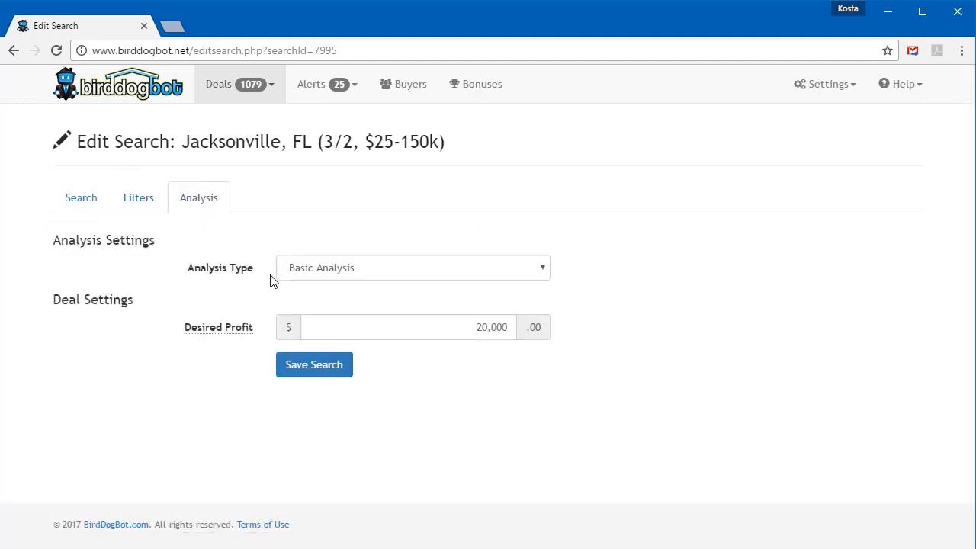
left_click(542, 278)
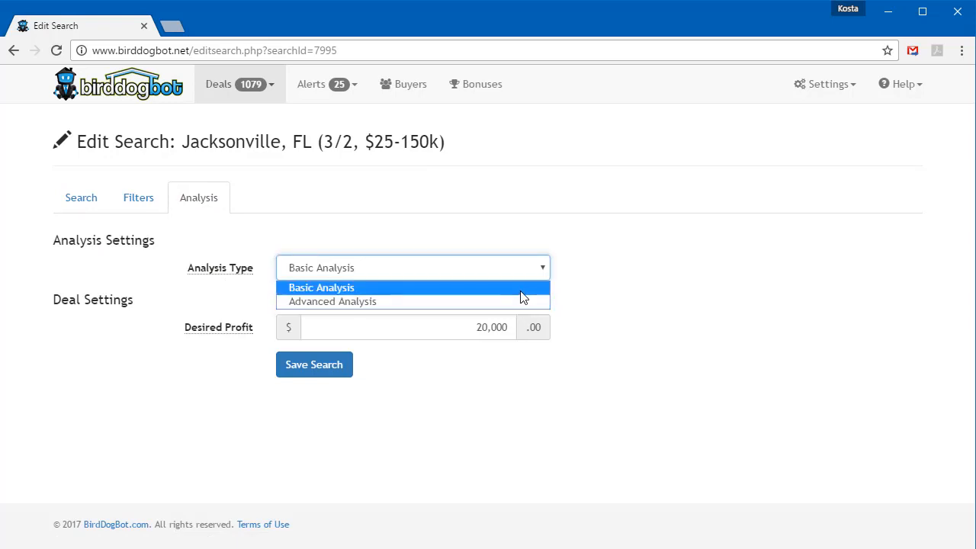
left_click(521, 291)
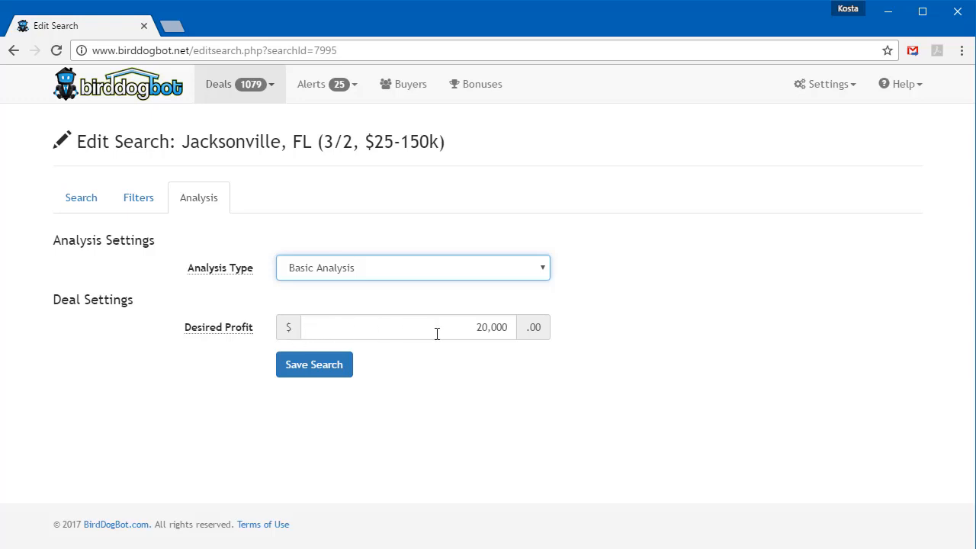
left_click_drag(463, 331, 536, 330)
Step: Switch the analysis type to Advanced Analysis and view its deal settings and expense estimates
left_click(544, 276)
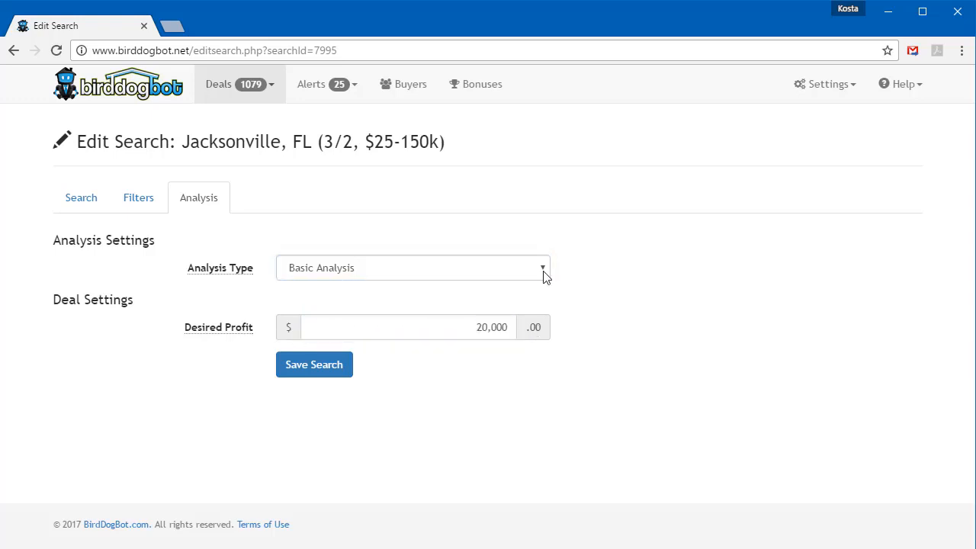
left_click(521, 302)
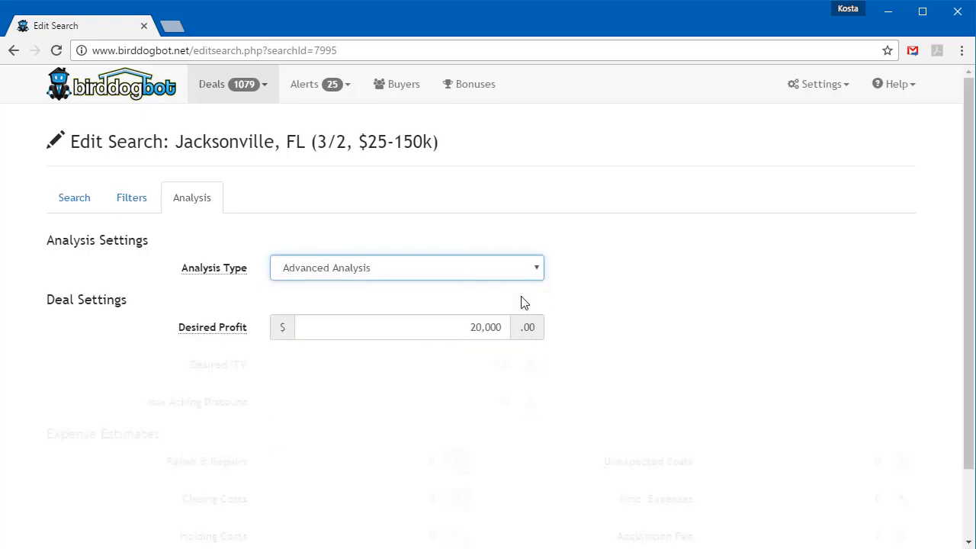
scroll(523, 303, "down", 1)
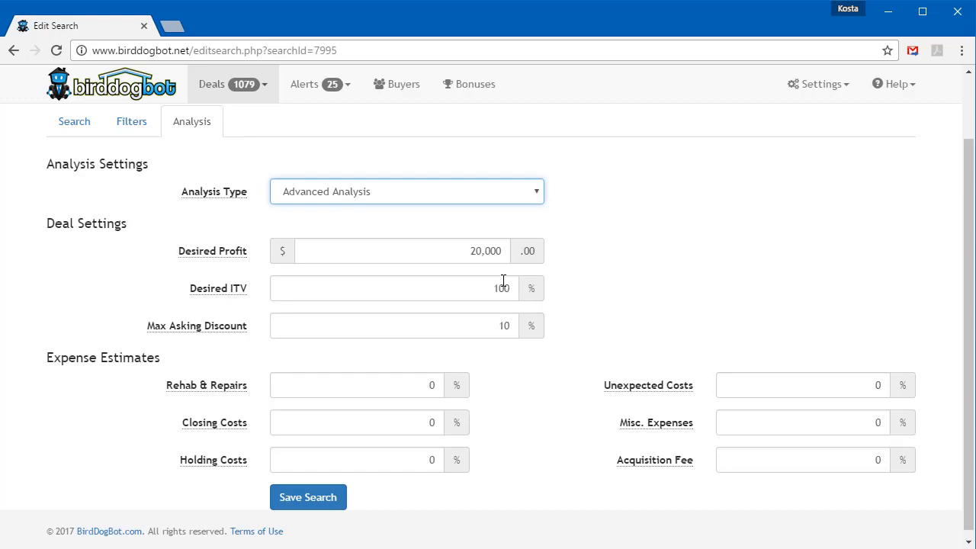
Step: Save the search with Basic Analysis as the analysis type and return to the list of search projects
left_click(466, 197)
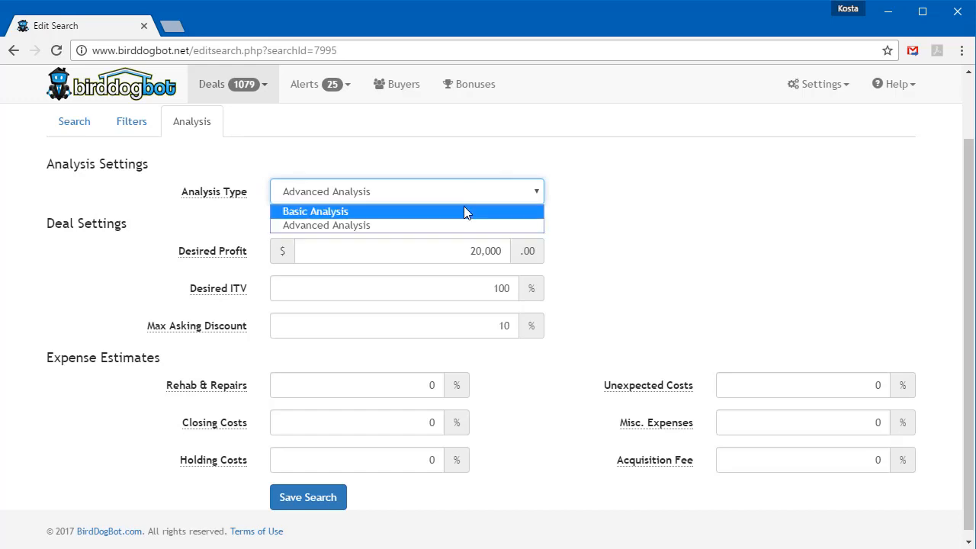
left_click(463, 211)
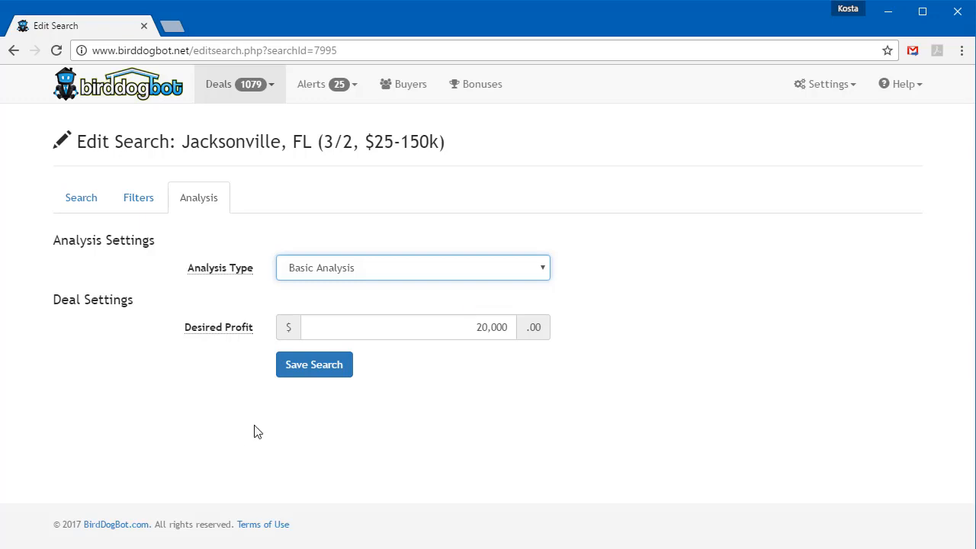
left_click(309, 367)
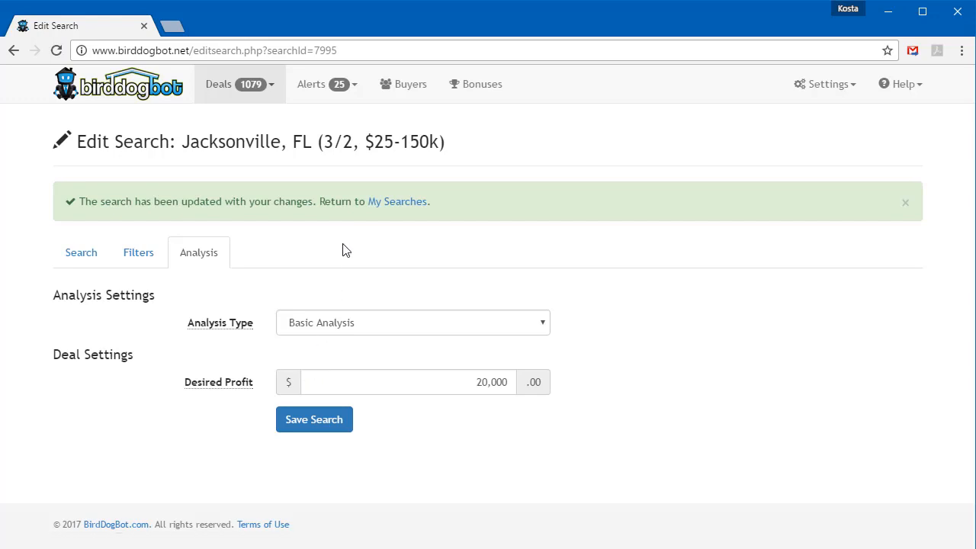
left_click(391, 203)
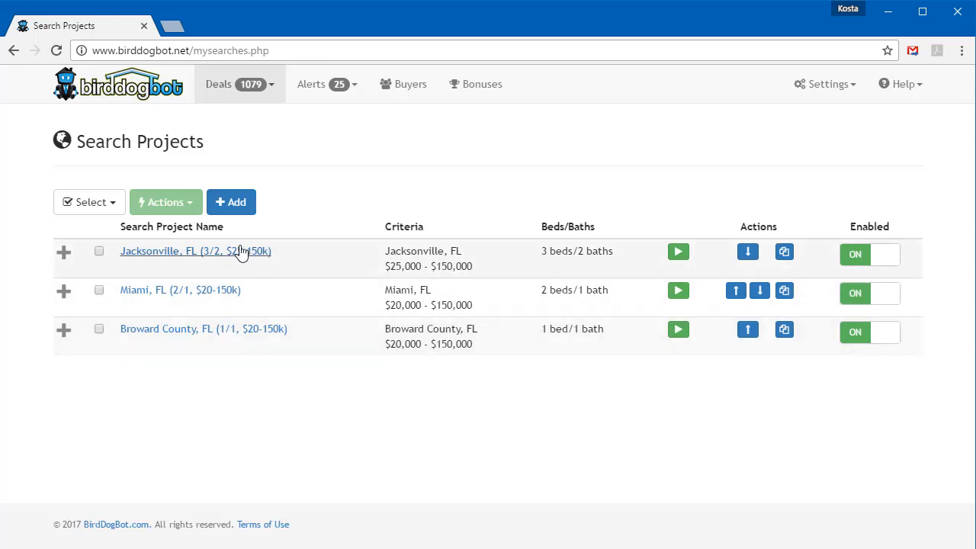
Step: Select all search projects, run them together, and highlight the execution time in the results summary
left_click(106, 208)
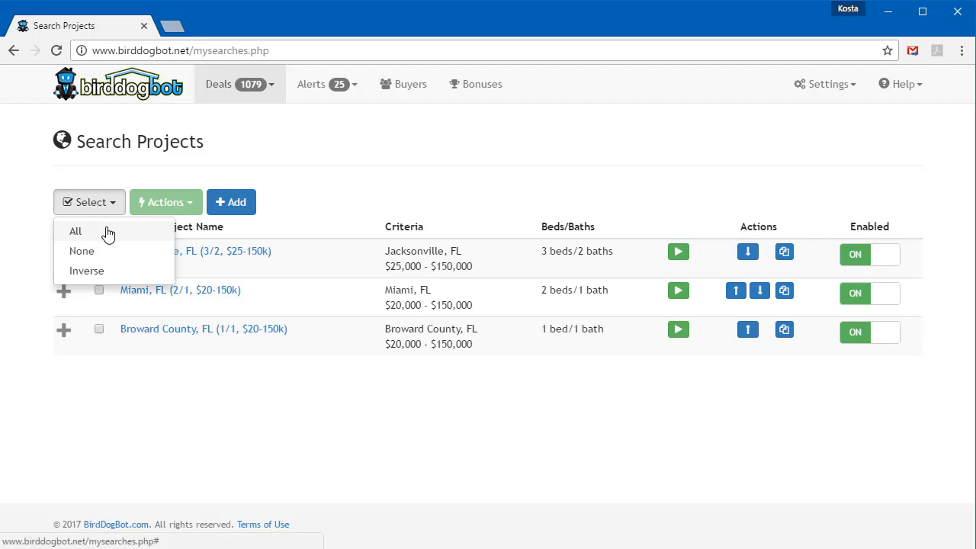
left_click(104, 230)
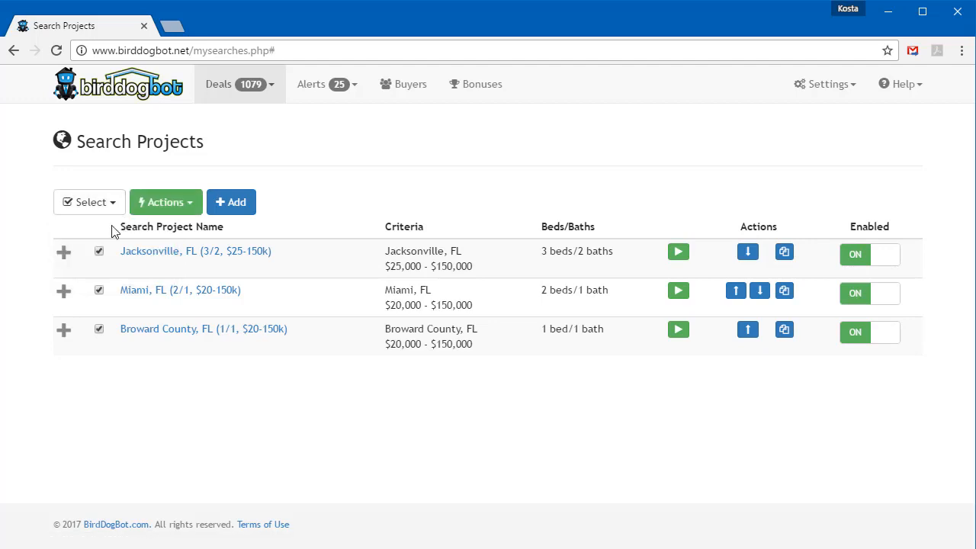
left_click(175, 204)
left_click(180, 230)
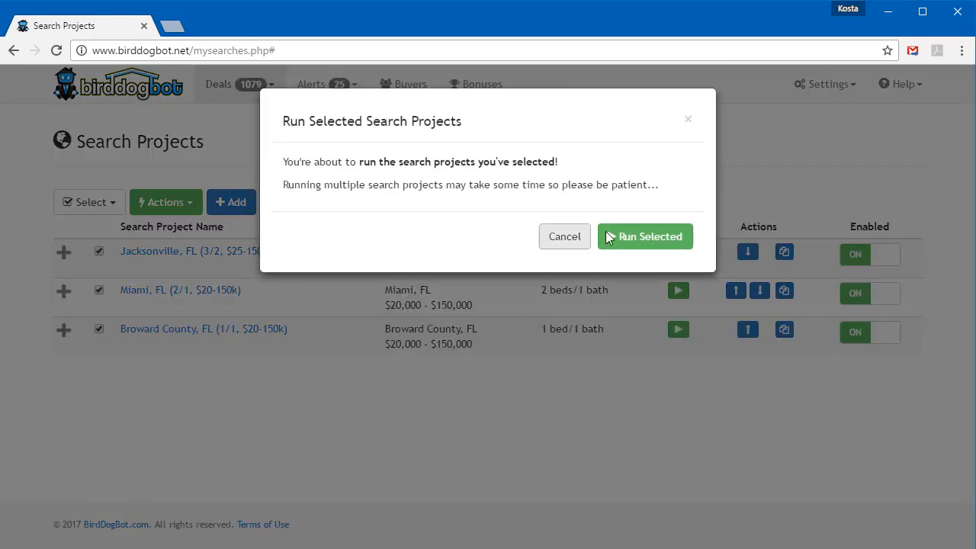
left_click(632, 238)
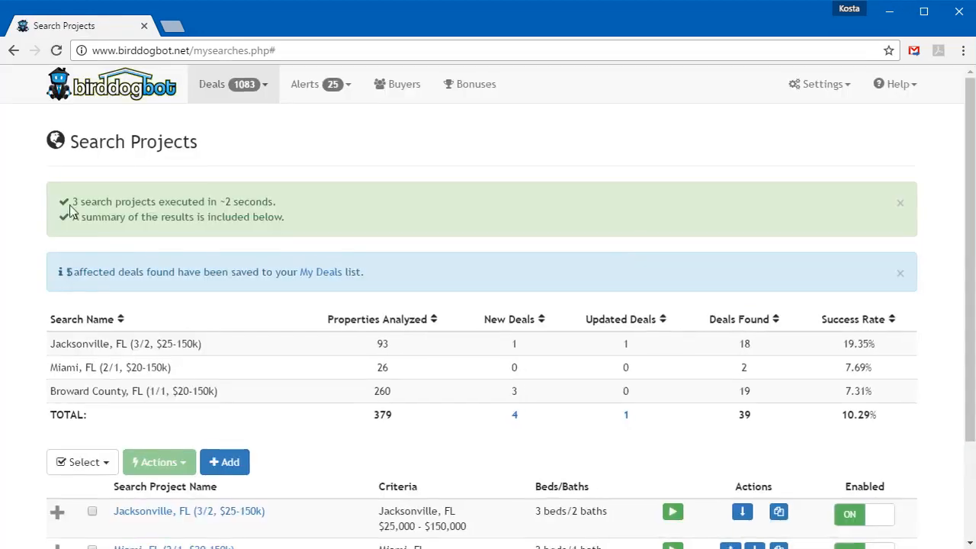
left_click_drag(70, 205, 295, 203)
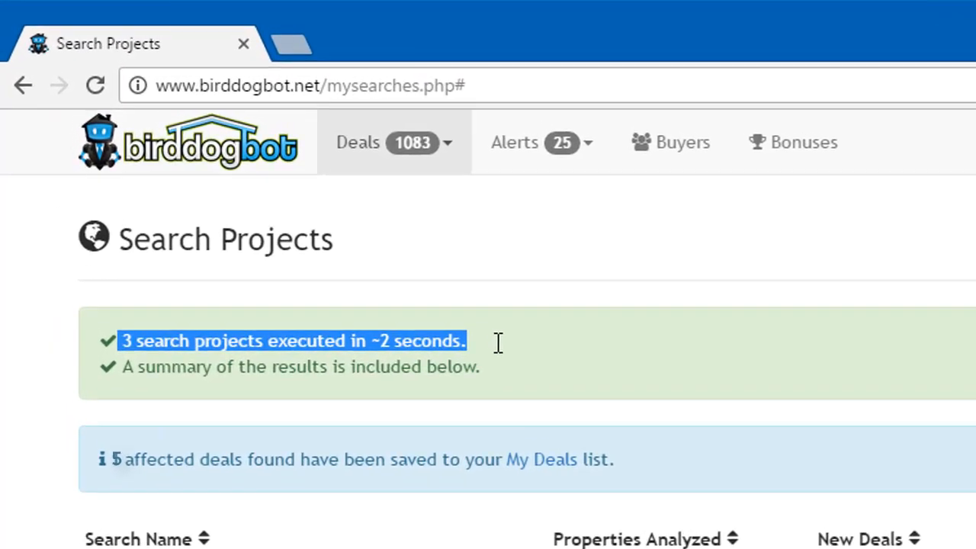
left_click(501, 353)
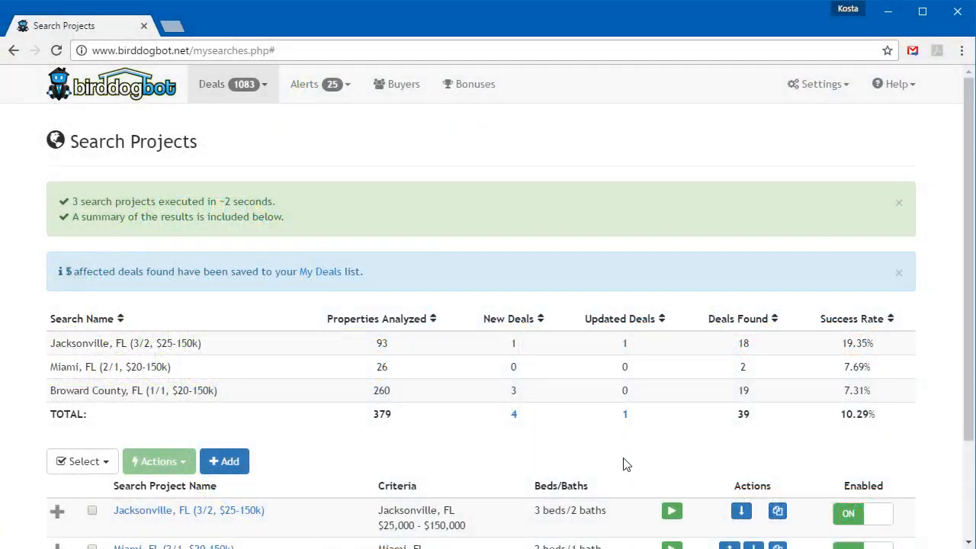
Step: Open the list of alert projects and start adding a new alert project
left_click(316, 88)
left_click(323, 152)
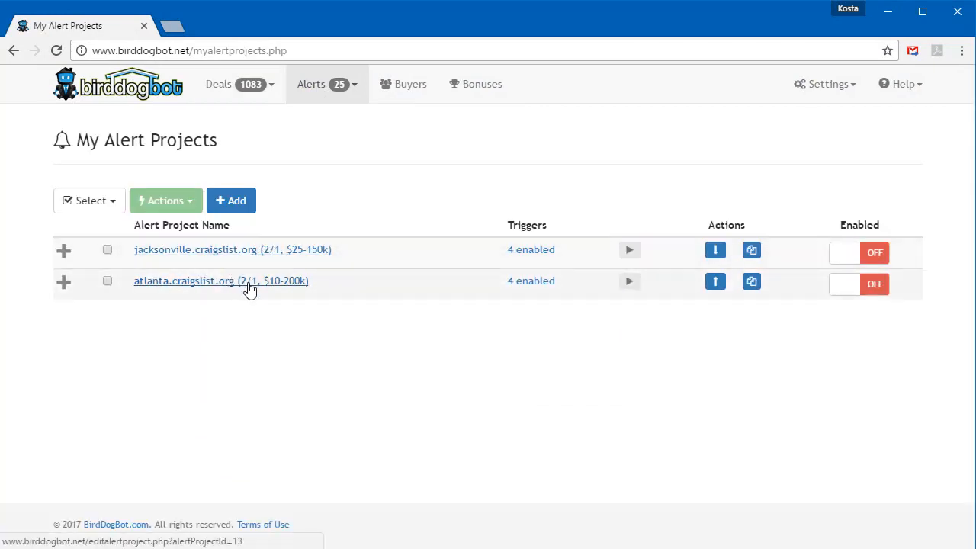
left_click(232, 208)
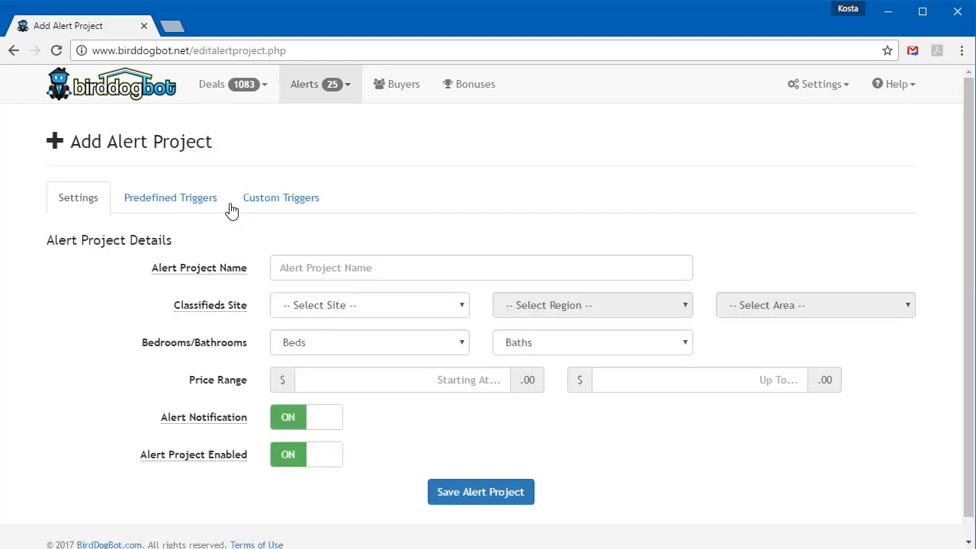
left_click(307, 266)
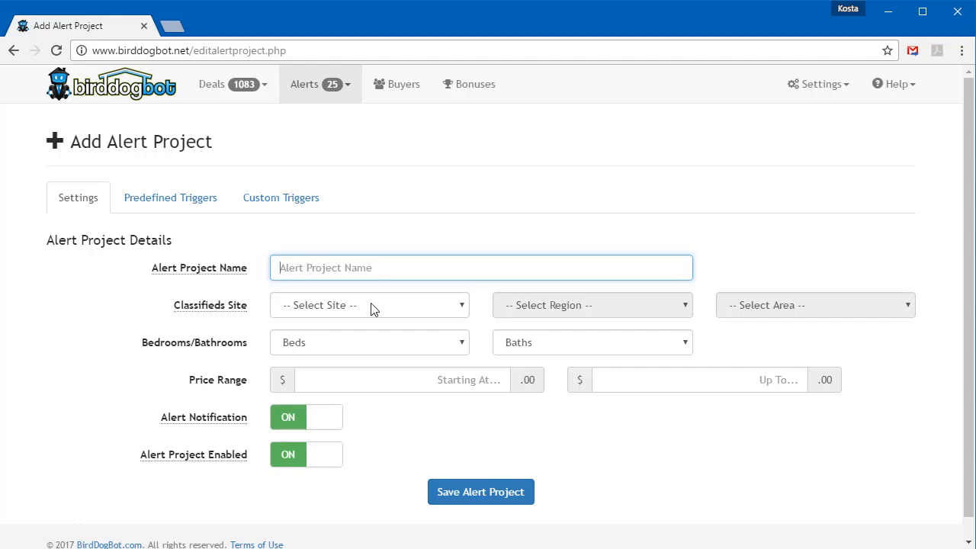
Step: Set the alert project's classifieds site to Craigslist, region United States - Florida, area orlando
left_click(461, 306)
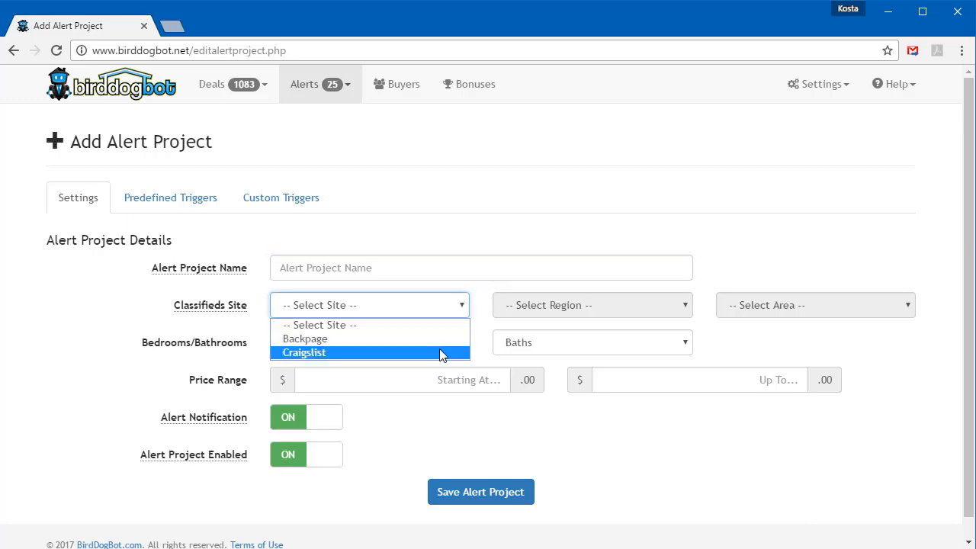
left_click(442, 352)
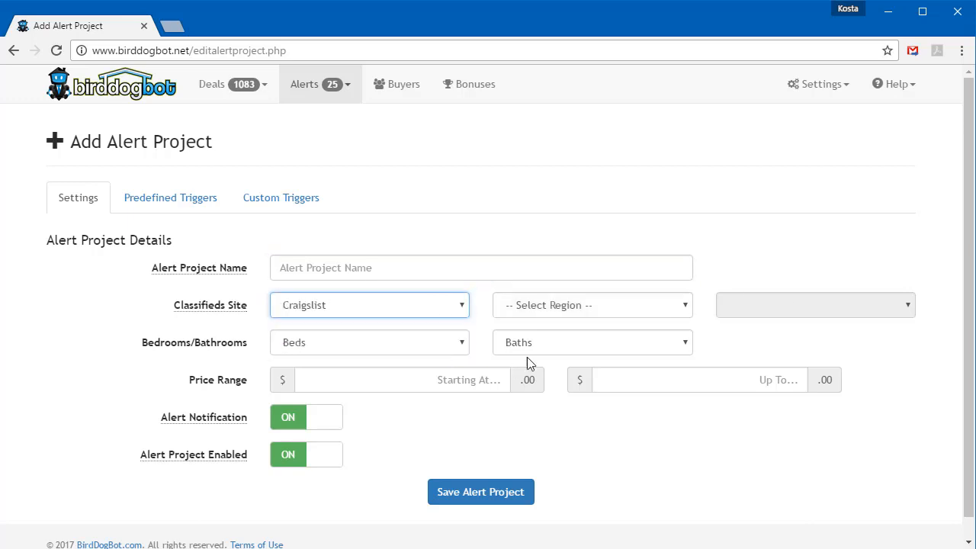
left_click(686, 312)
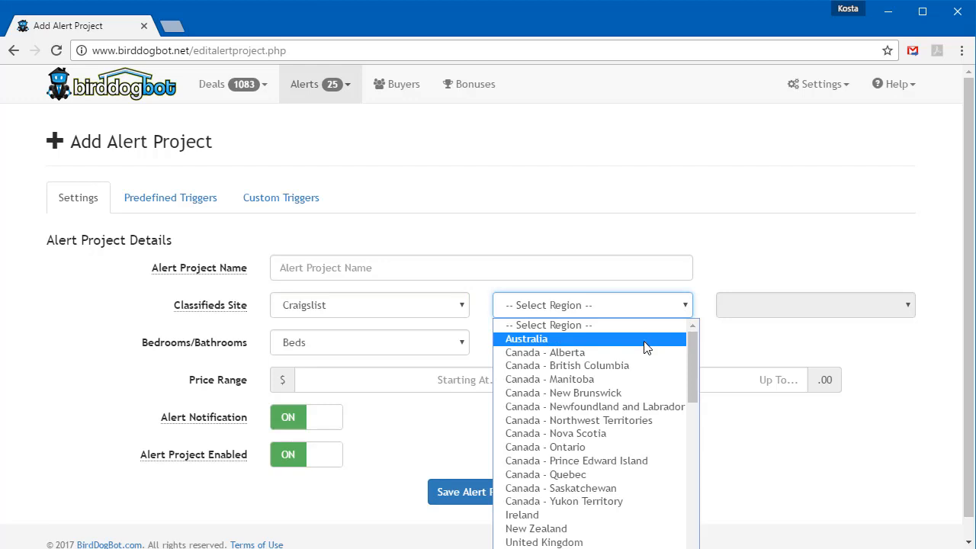
left_click(596, 530)
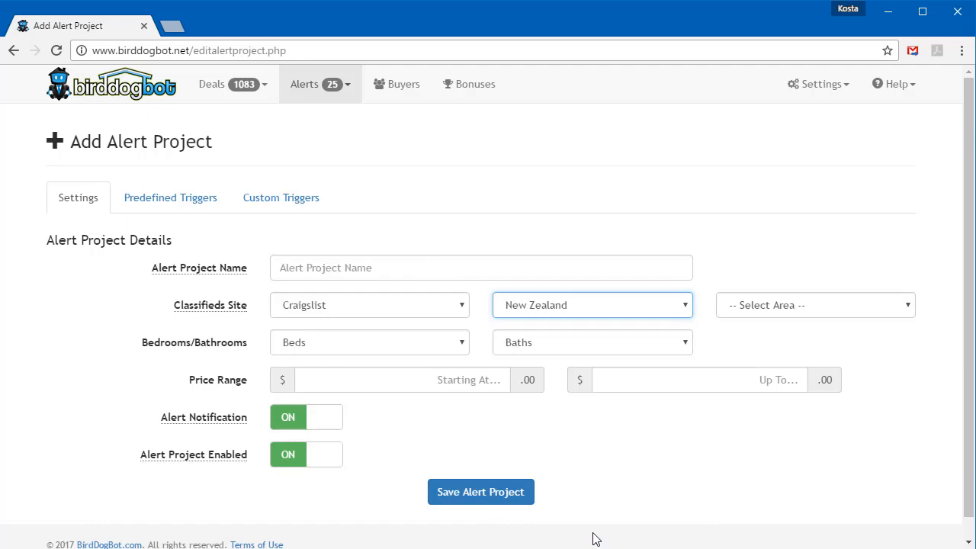
left_click(684, 311)
scroll(595, 496, "down", 8)
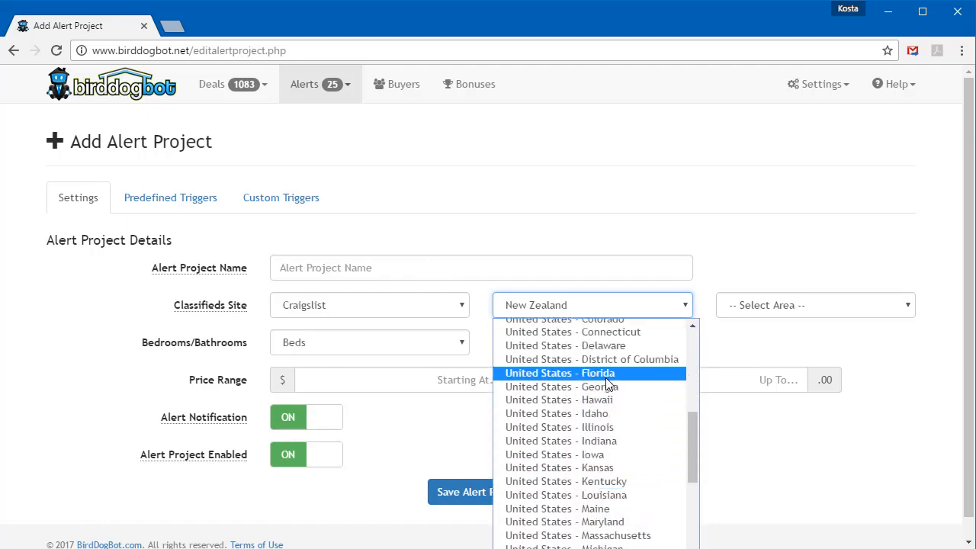
left_click(607, 375)
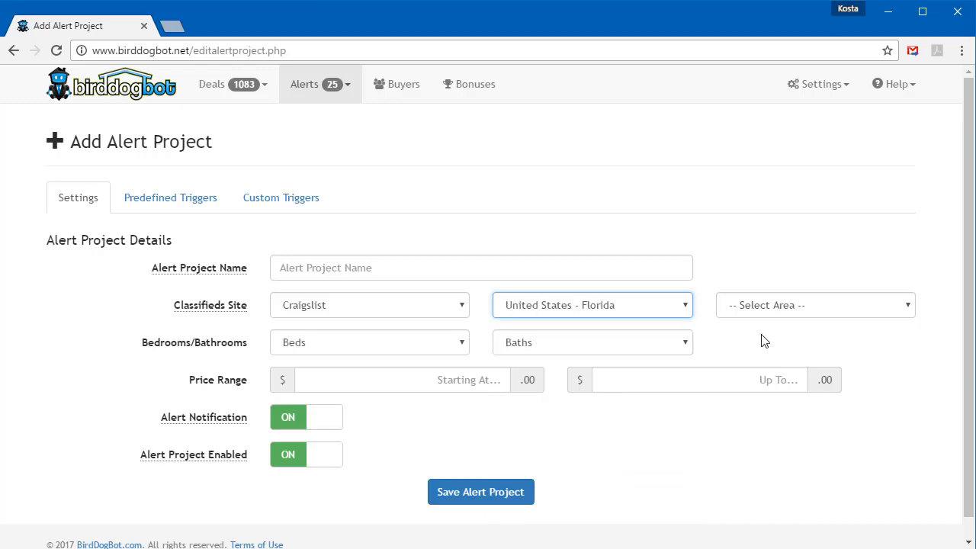
left_click(879, 311)
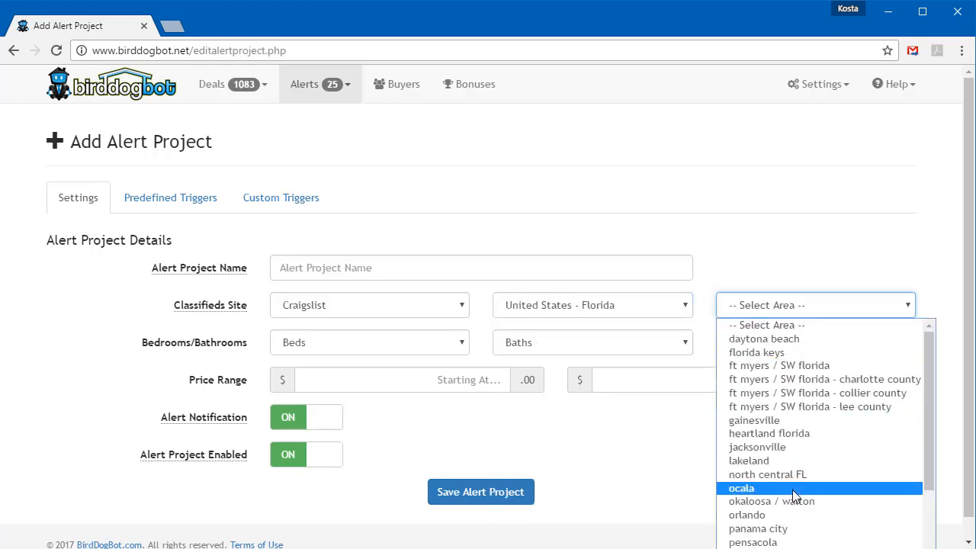
left_click(789, 516)
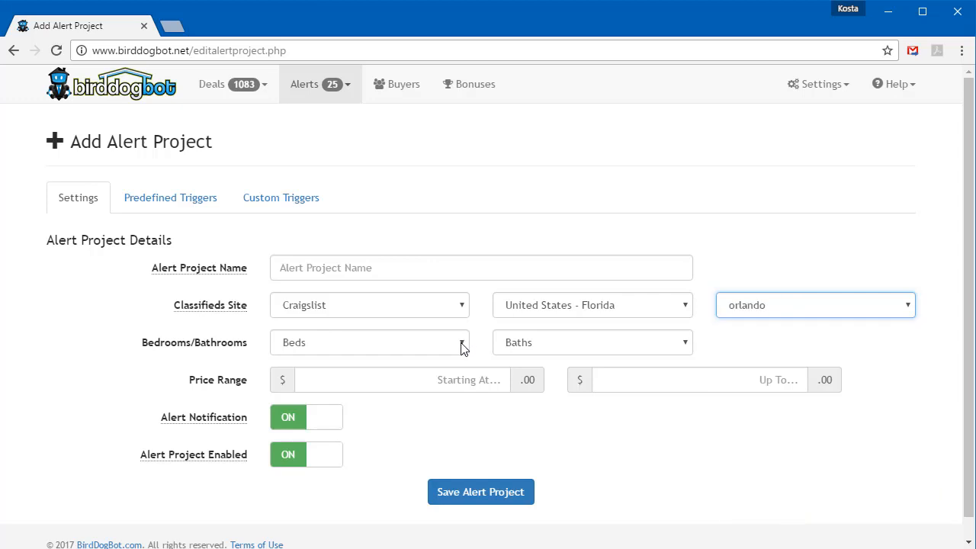
Step: Set the alert criteria to 2+ bedrooms, 1+ bathrooms, and a price range of $25,000 to $150,000
left_click(462, 343)
left_click(427, 404)
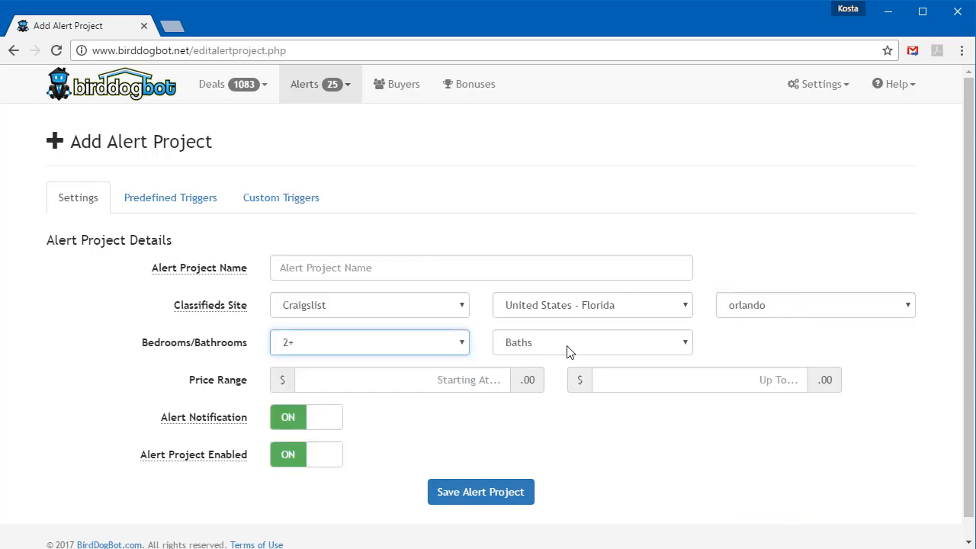
left_click(568, 349)
left_click(562, 390)
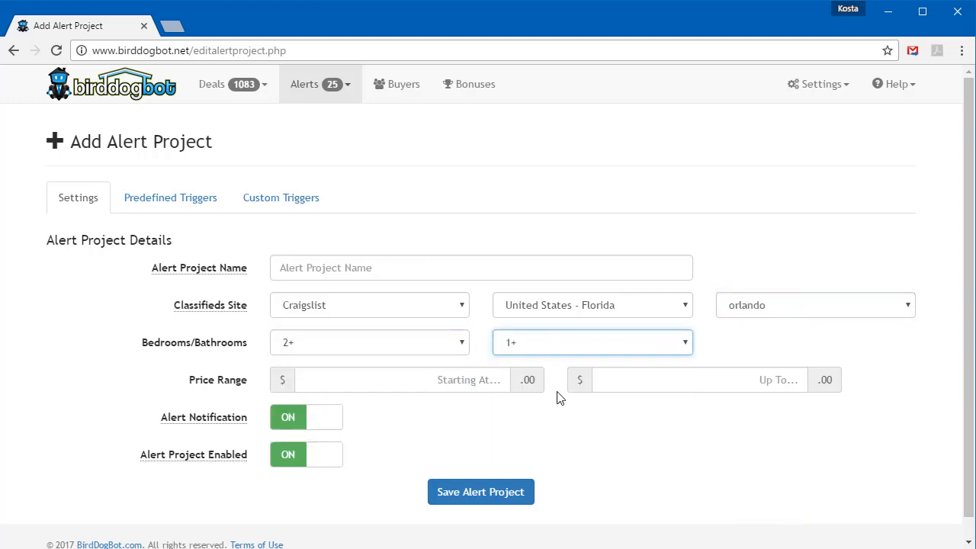
left_click(482, 379)
type("250000")
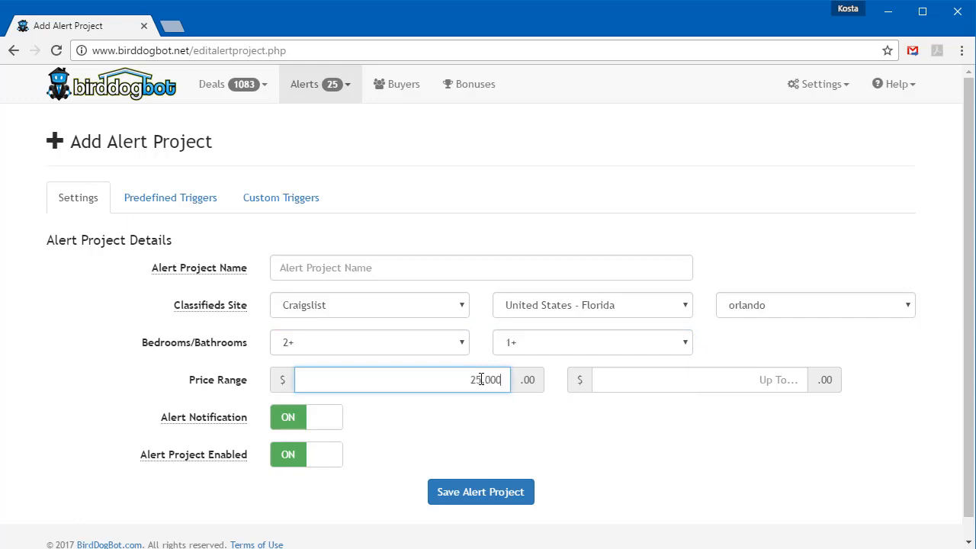
left_click(717, 381)
type("150,000")
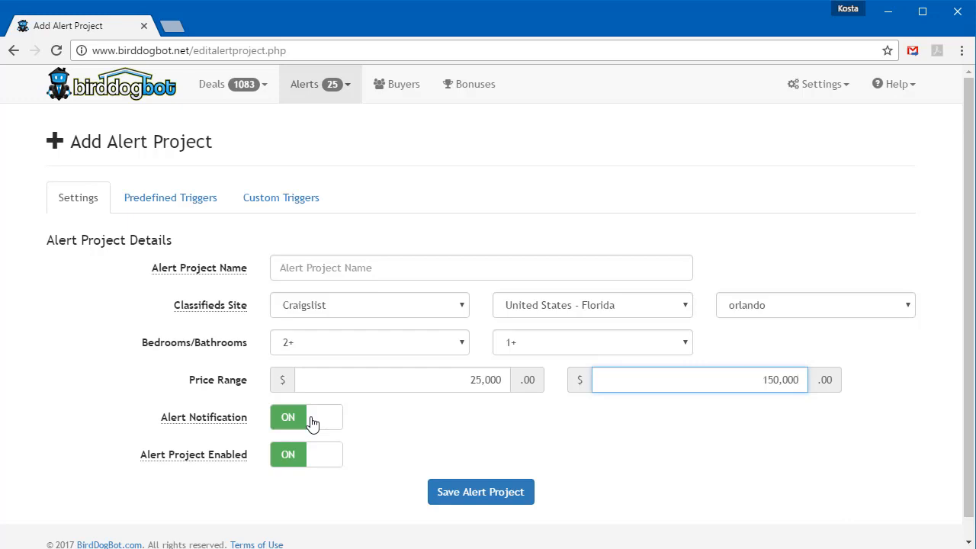
Step: Open the alert project's predefined triggers and look through the investor deal, repair, and personal problem categories
left_click(185, 204)
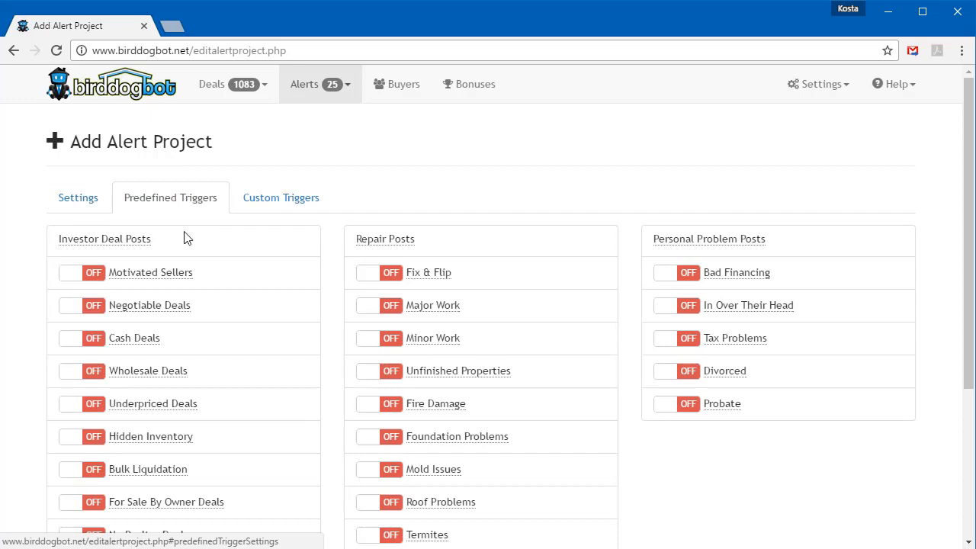
scroll(181, 244, "down", 1)
scroll(130, 362, "down", 2)
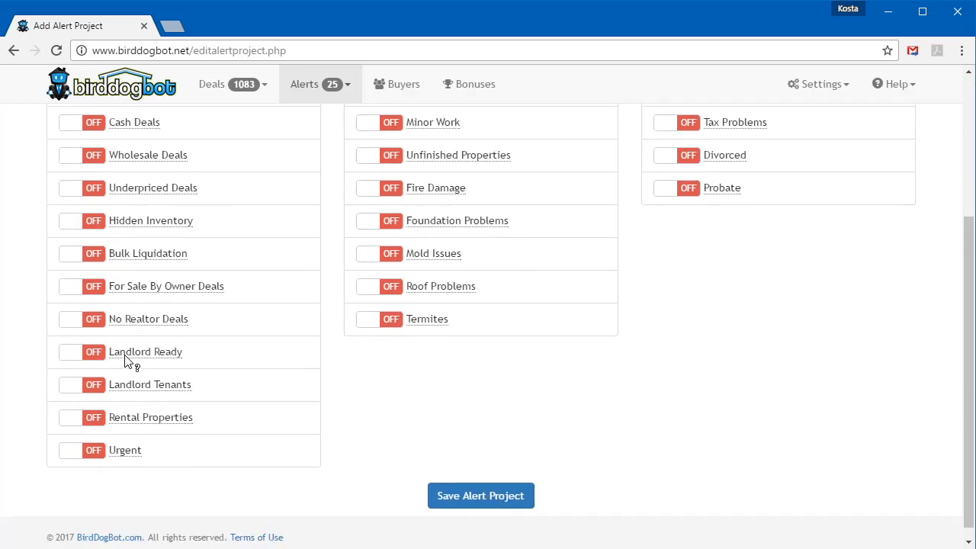
scroll(395, 370, "up", 2)
scroll(395, 370, "up", 1)
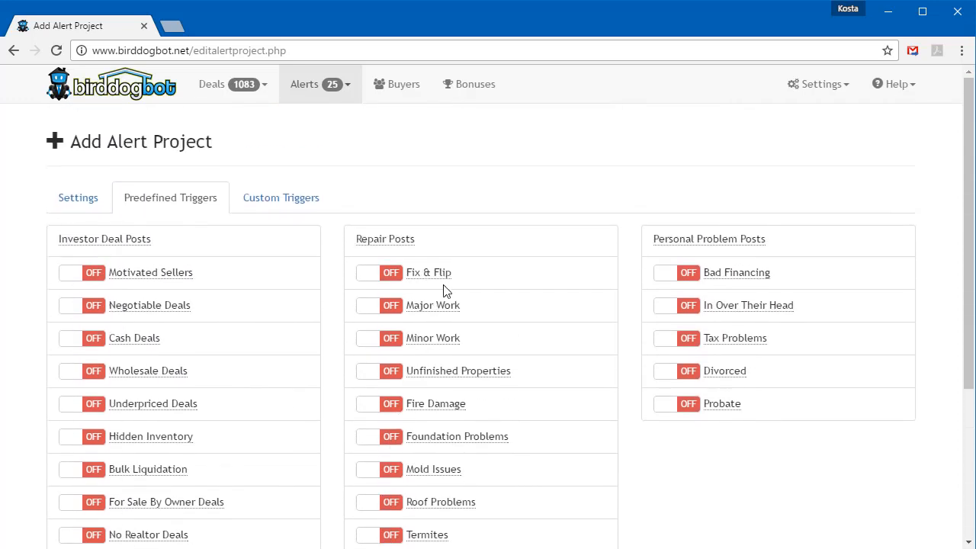
scroll(439, 328, "down", 1)
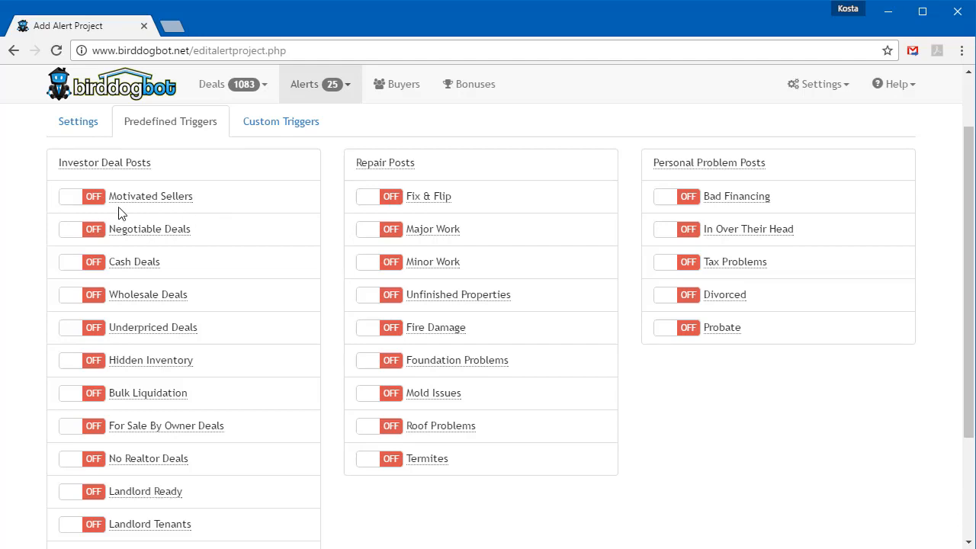
left_click(71, 200)
left_click(68, 229)
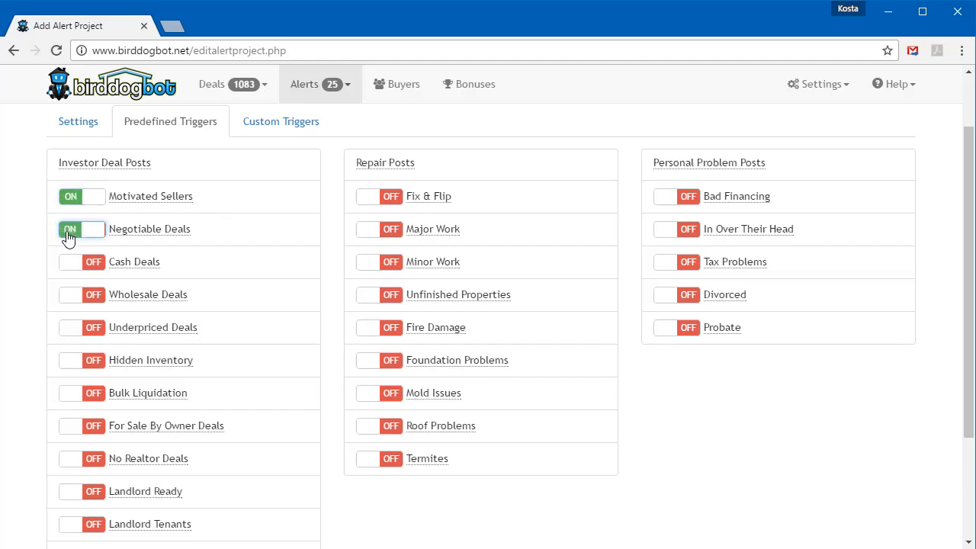
left_click(371, 461)
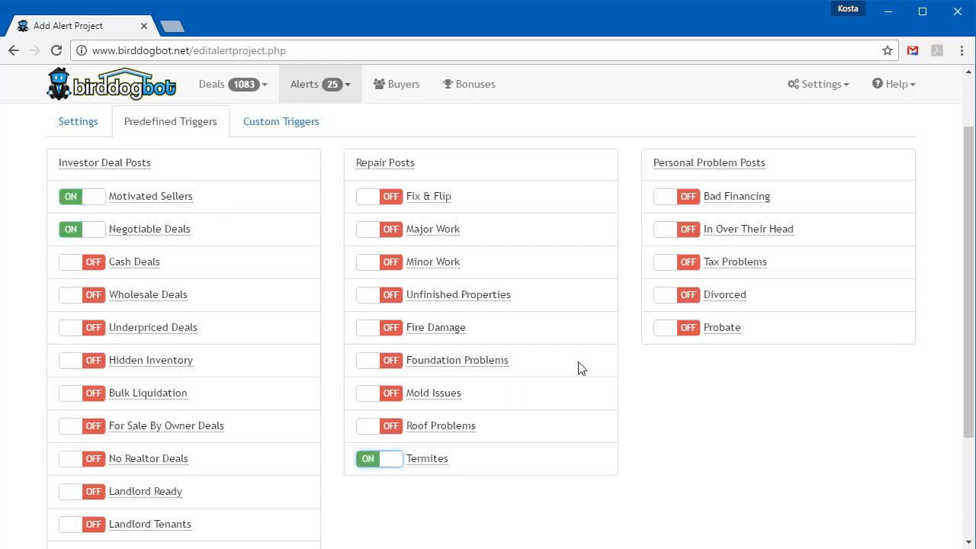
left_click(663, 202)
left_click(664, 202)
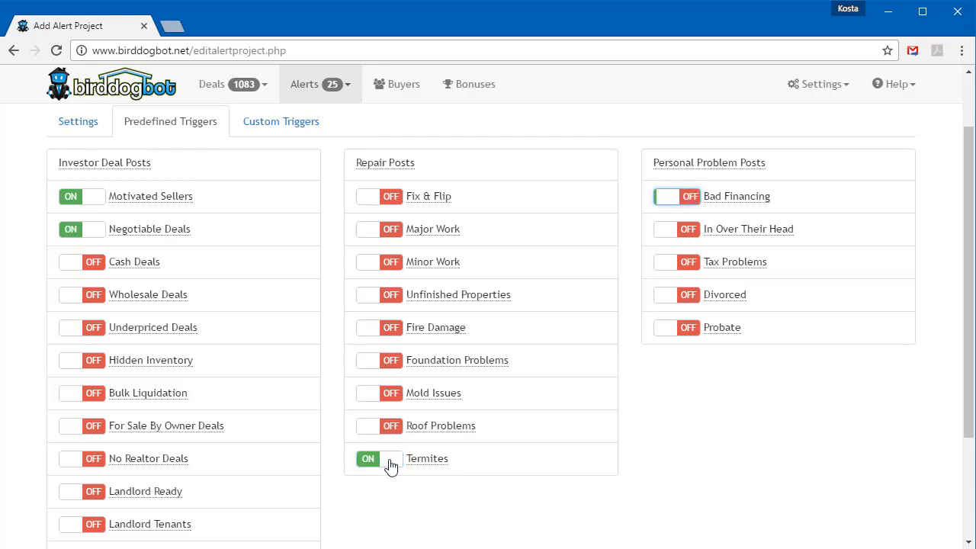
left_click(385, 461)
left_click(96, 230)
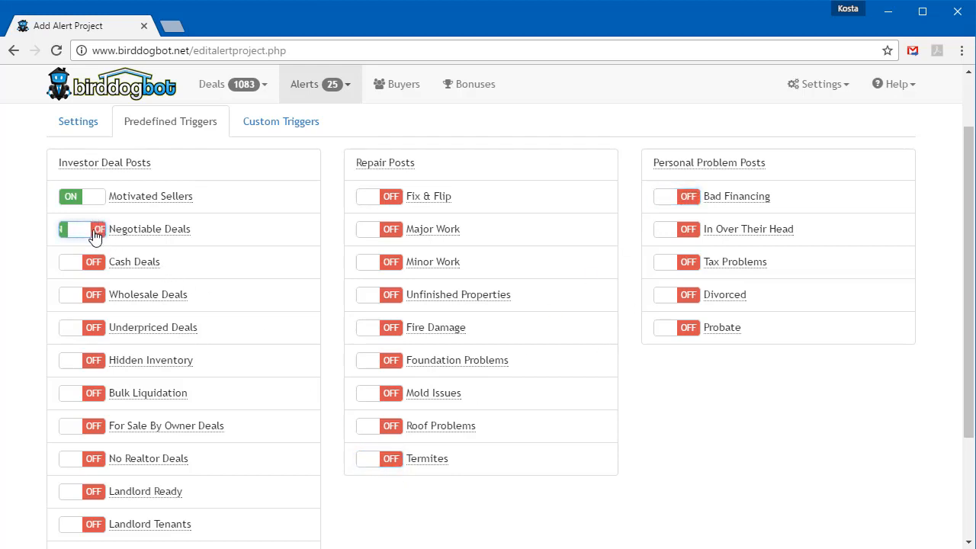
left_click(89, 199)
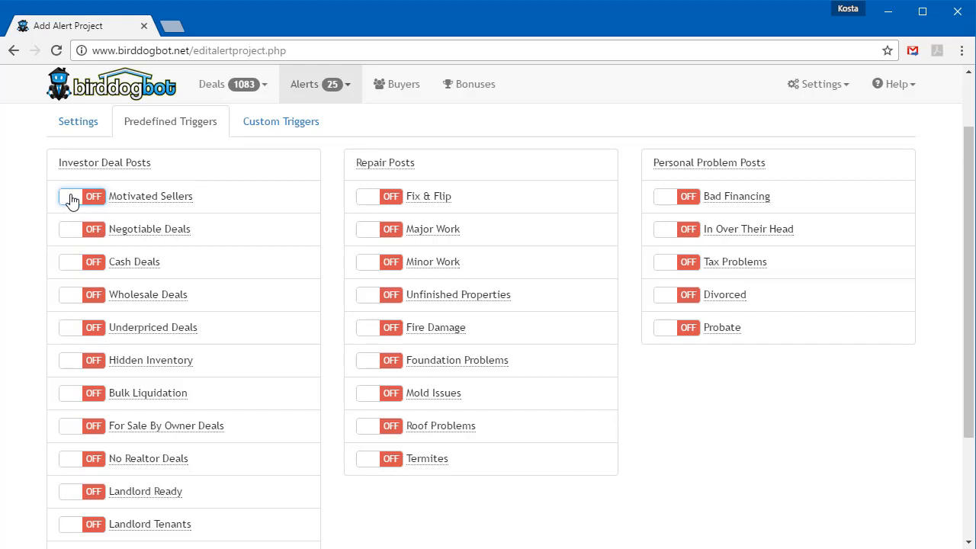
Step: Turn on the Motivated Sellers, Termites, and Bad Financing predefined triggers
left_click(72, 198)
left_click(367, 462)
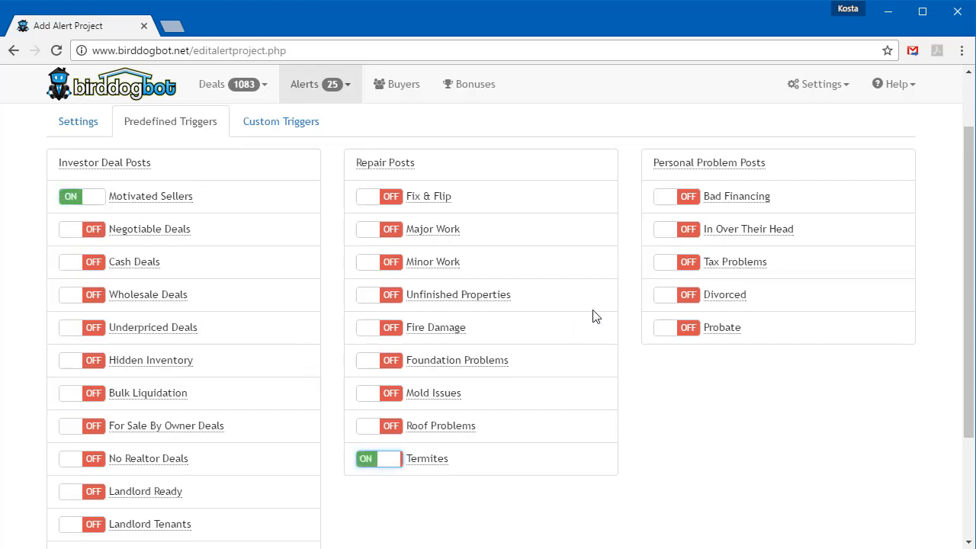
left_click(665, 202)
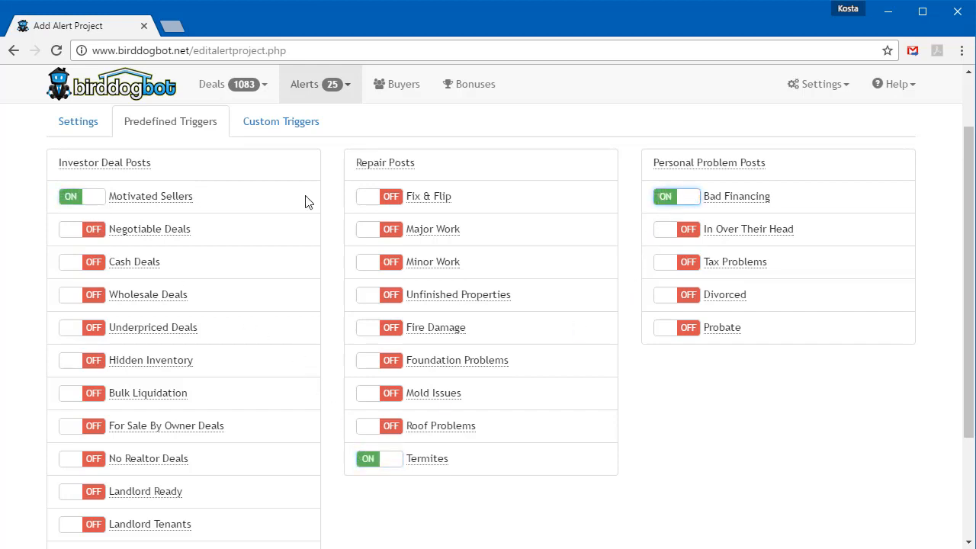
Step: Add a custom trigger named Parking with the keywords "parking | driveway | garage | carport"
left_click(271, 134)
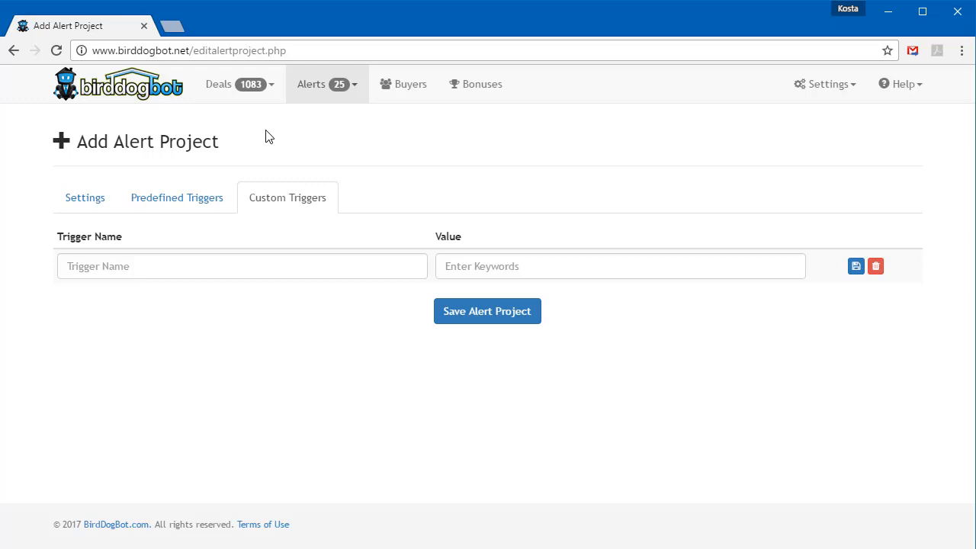
left_click(294, 268)
type("P")
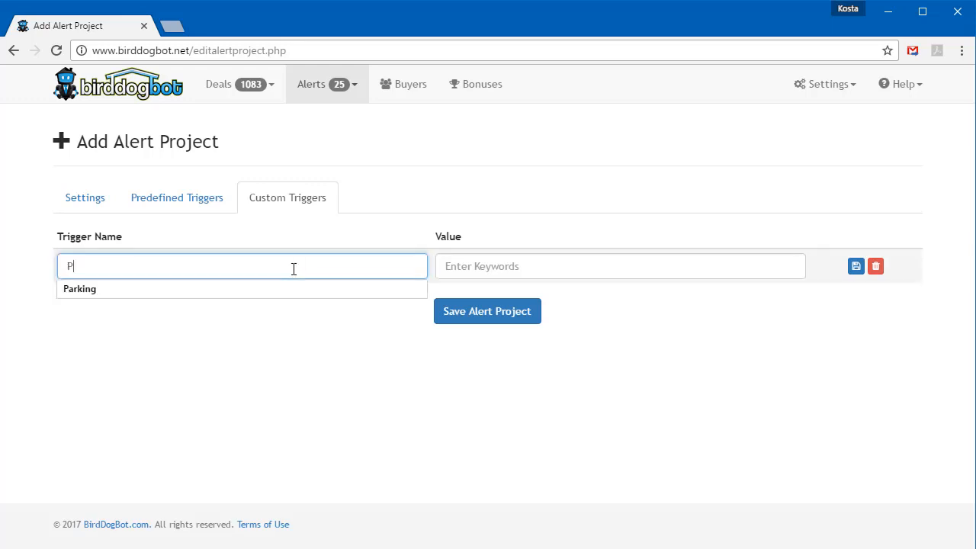
type("arking")
left_click(466, 267)
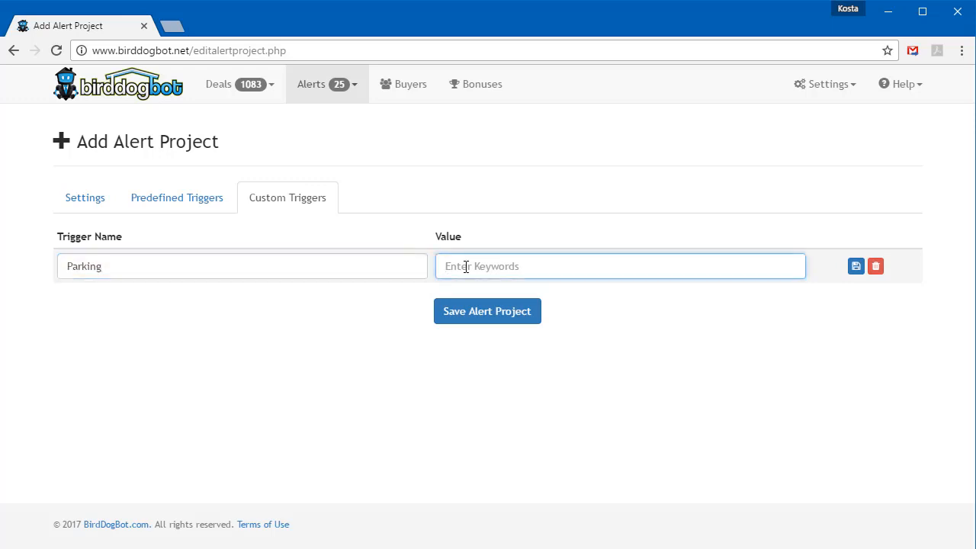
type("parking | driveway | garage | carport")
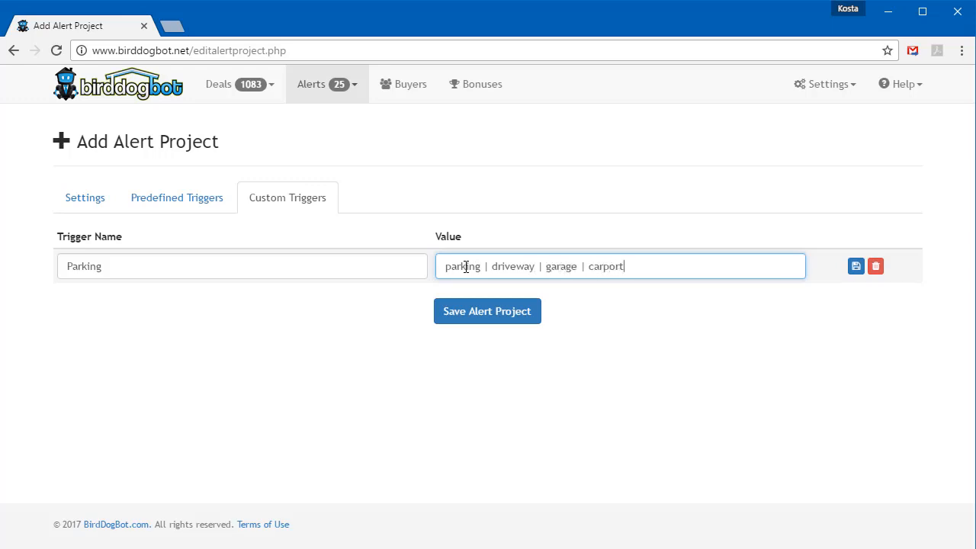
Step: Highlight the separators between the keywords in the Parking trigger's value
left_click_drag(480, 267, 546, 268)
left_click(538, 269)
left_click_drag(579, 261, 589, 262)
left_click(588, 292)
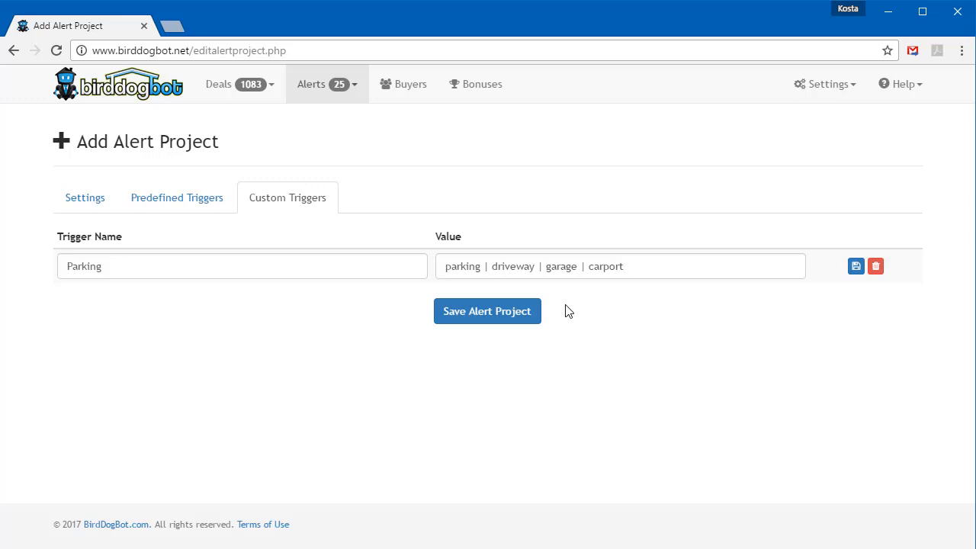
Step: Save the new alert project and return to the list of alert projects
left_click(502, 314)
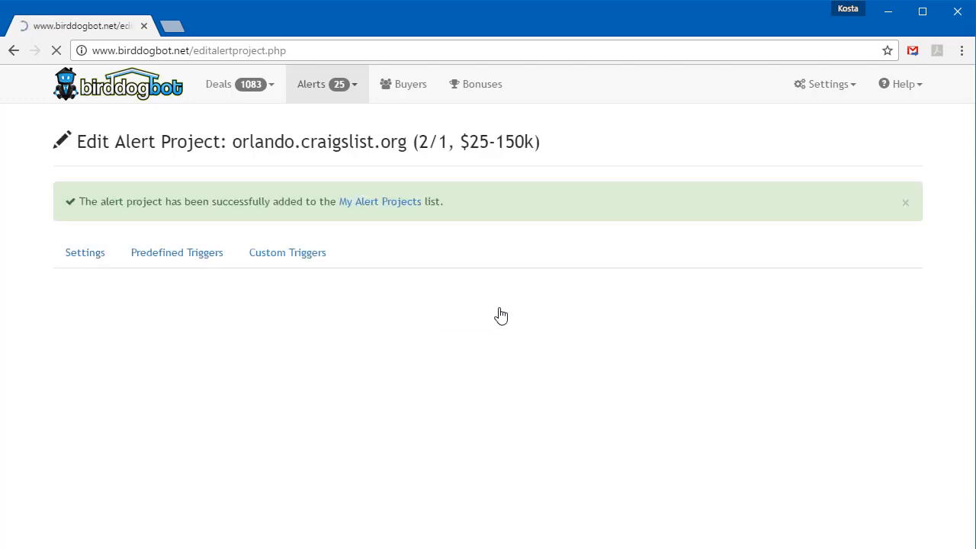
left_click(377, 203)
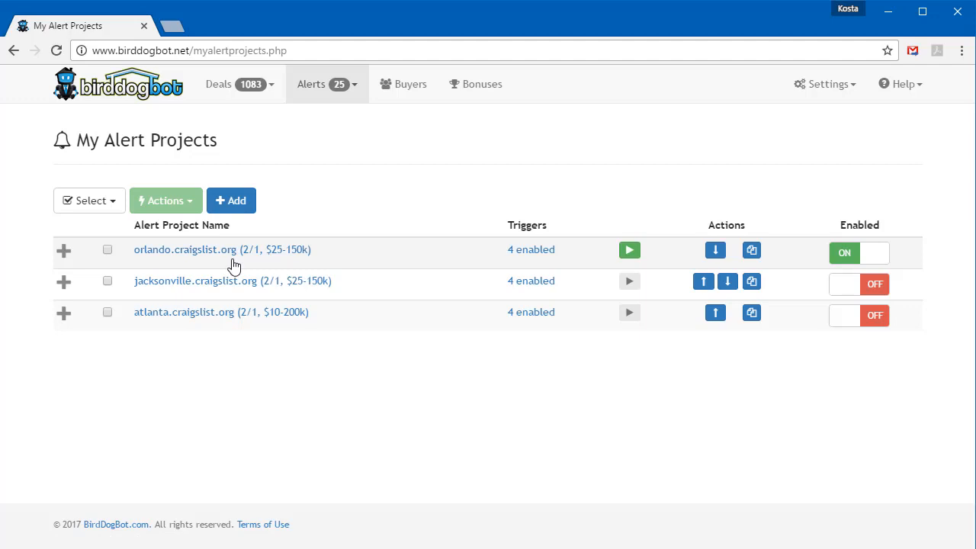
Step: Run the Orlando Craigslist alert project and highlight the execution message and the new alerts message in the results
left_click(628, 255)
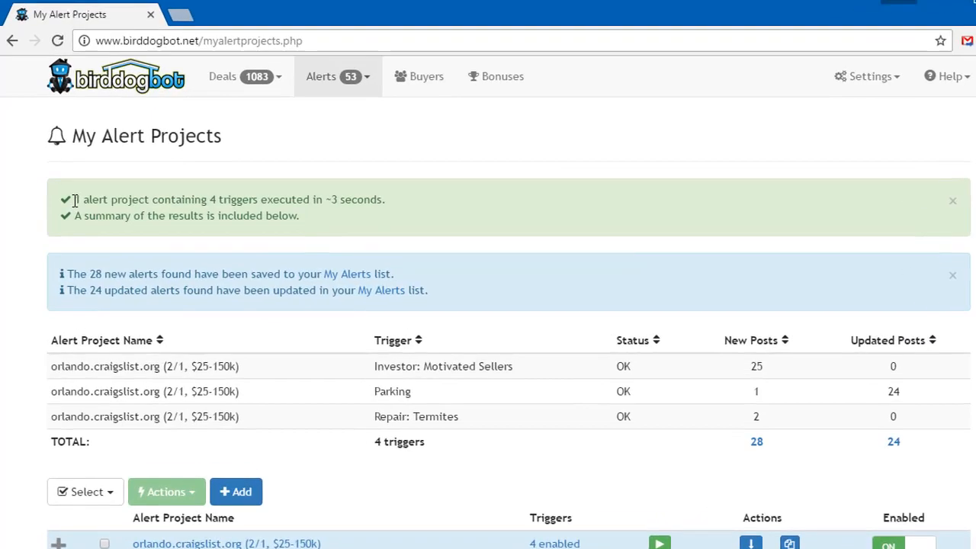
left_click_drag(75, 201, 330, 200)
left_click(73, 269)
left_click_drag(93, 335, 570, 339)
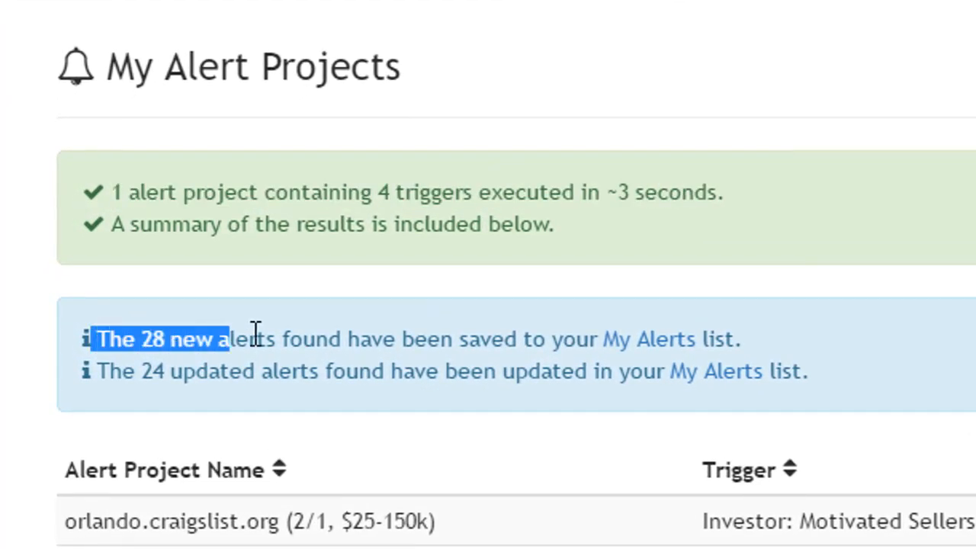
Step: Open the My Alerts list and look through the saved posts and the trigger that matched each one
left_click_drag(348, 284, 457, 284)
left_click(355, 66)
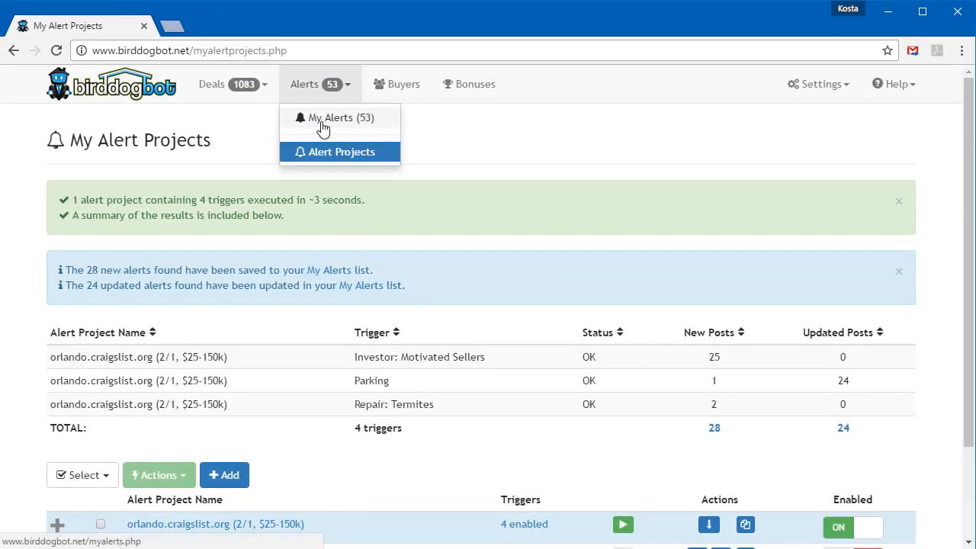
left_click(321, 119)
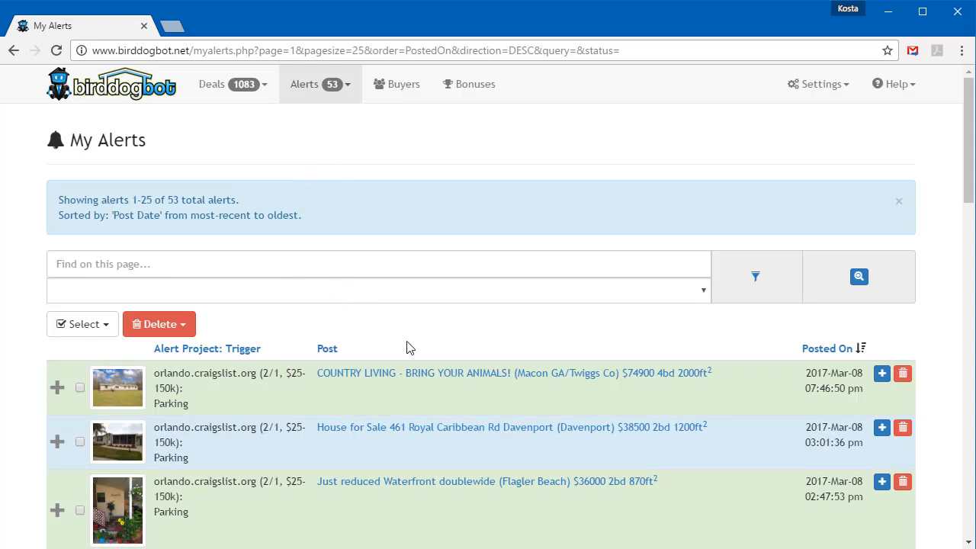
scroll(415, 359, "down", 3)
scroll(410, 364, "down", 6)
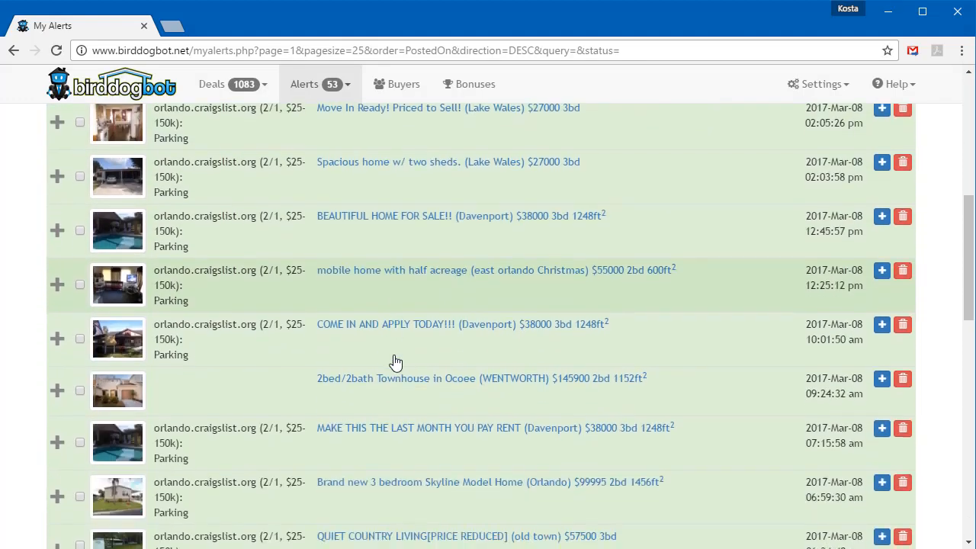
scroll(396, 363, "up", 4)
scroll(395, 363, "up", 4)
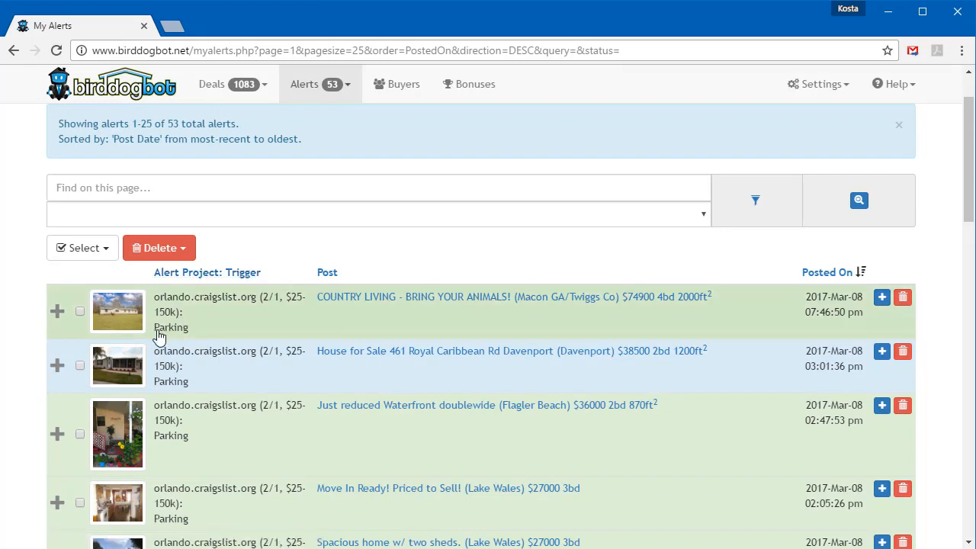
scroll(417, 379, "up", 1)
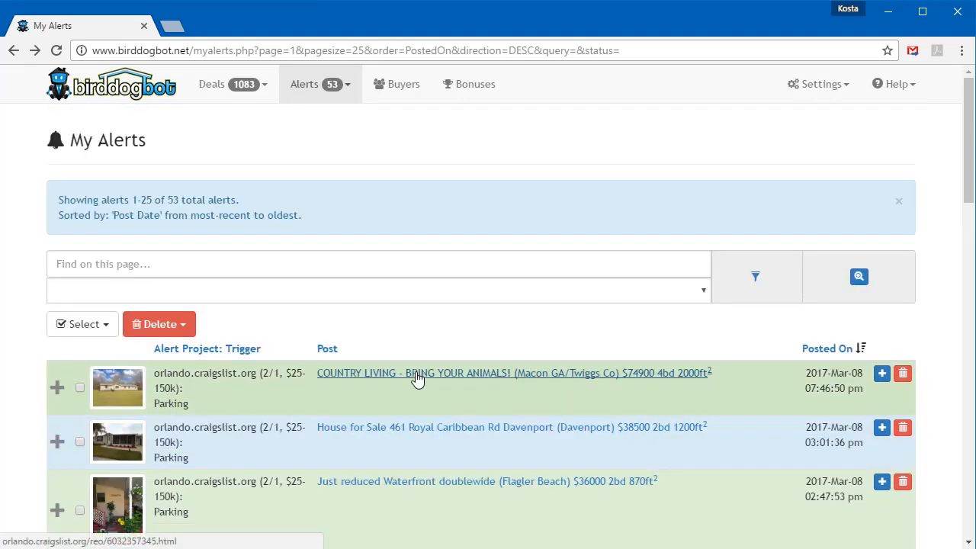
Step: Open the "COUNTRY LIVING - BRING YOUR ANIMALS!" post and highlight the word "parking" among its listing attributes
left_click(417, 379)
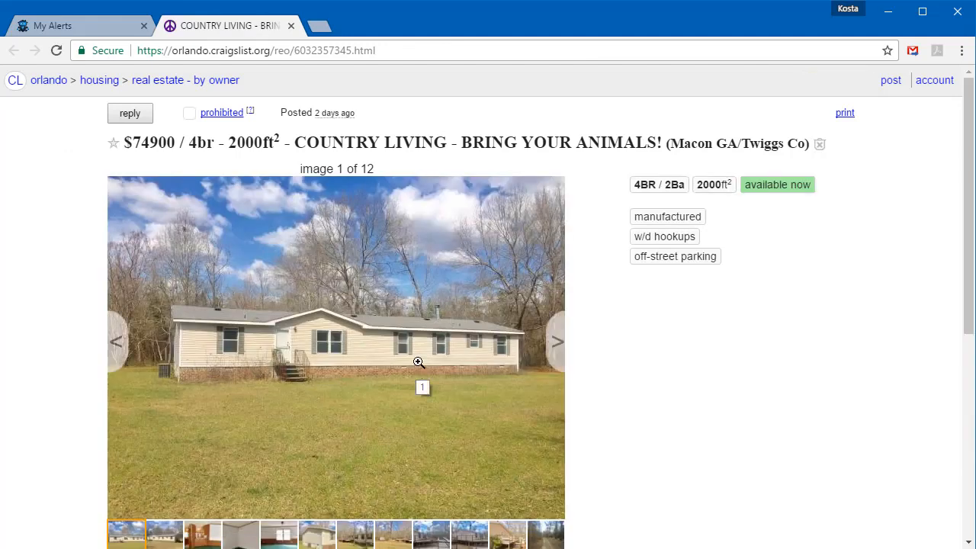
scroll(419, 362, "down", 1)
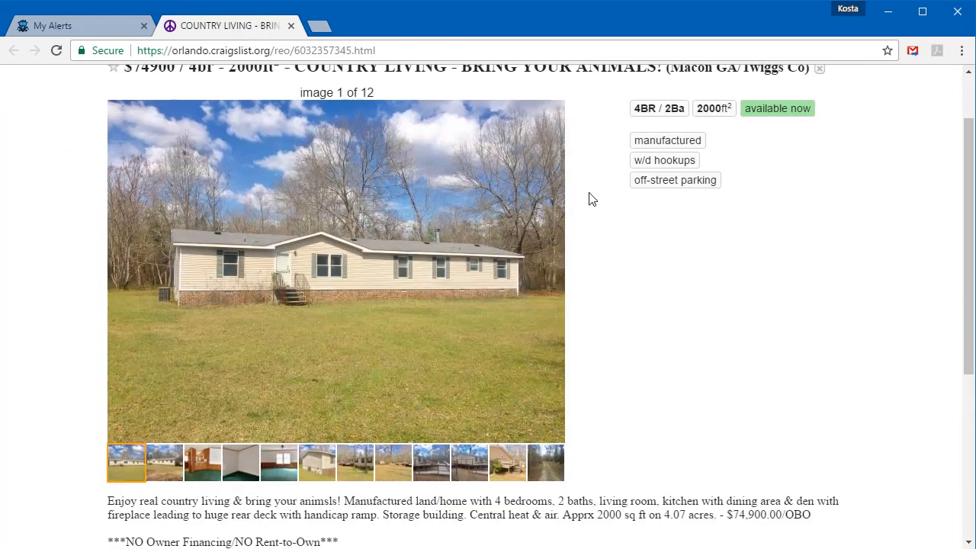
left_click_drag(681, 180, 722, 181)
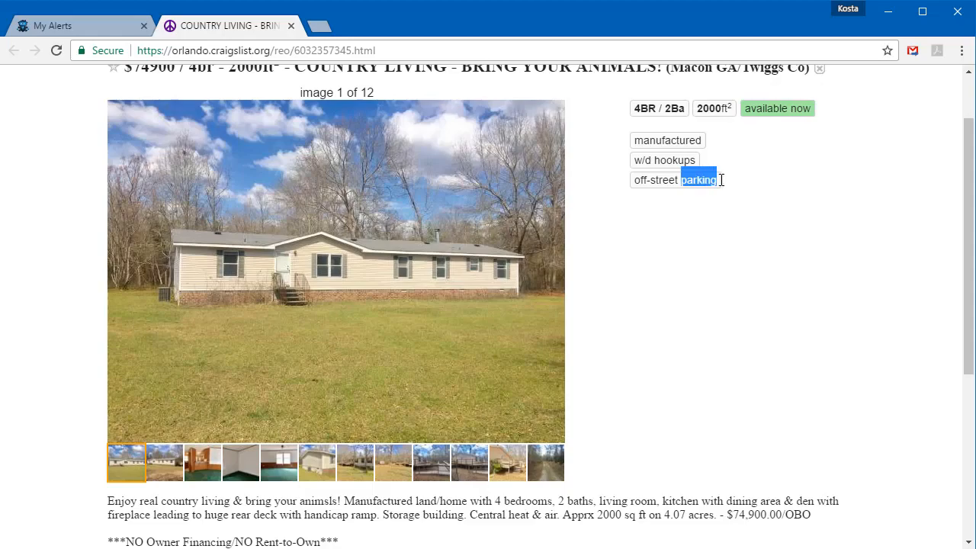
left_click(721, 185)
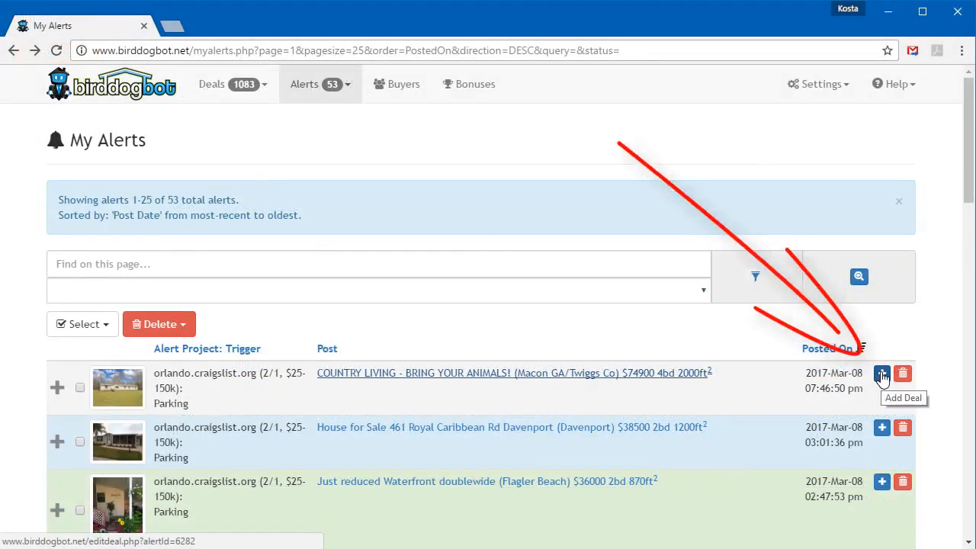
Step: Start adding a deal from the "COUNTRY LIVING - BRING YOUR ANIMALS!" alert and go to the street address and city fields in Property Details
left_click(882, 374)
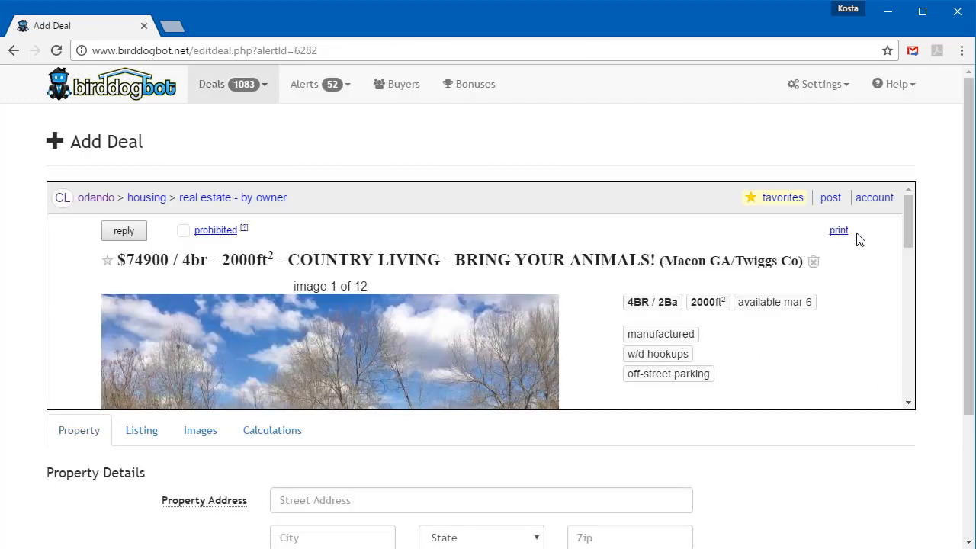
scroll(899, 225, "down", 10)
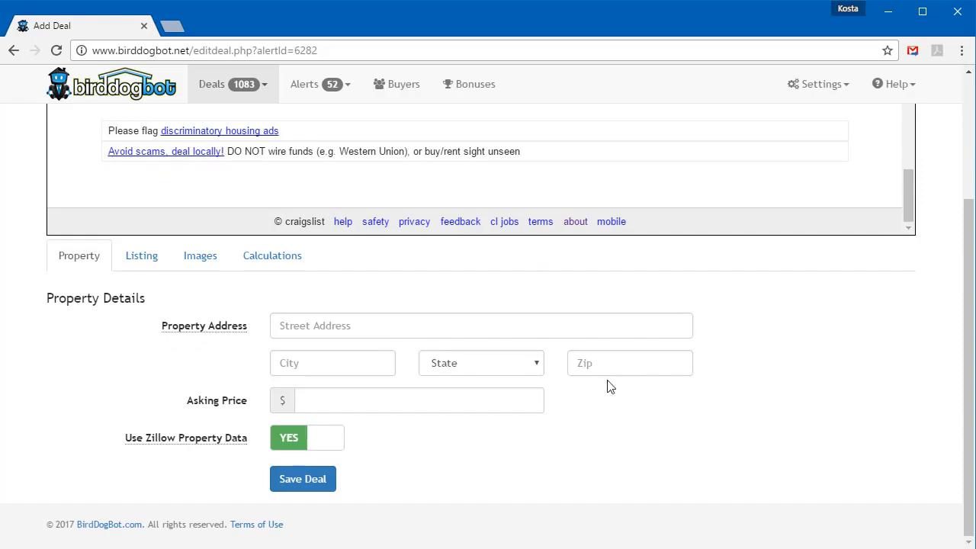
left_click(349, 329)
left_click(324, 365)
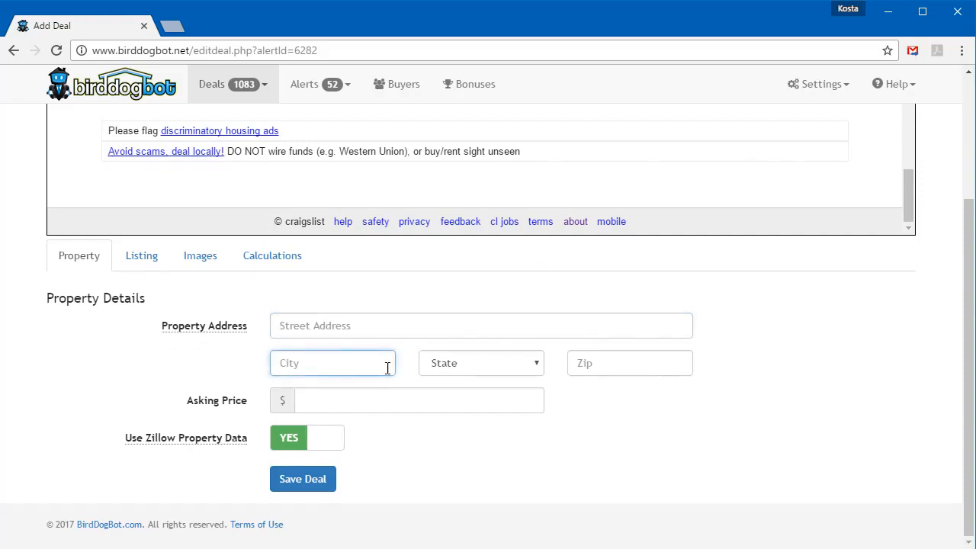